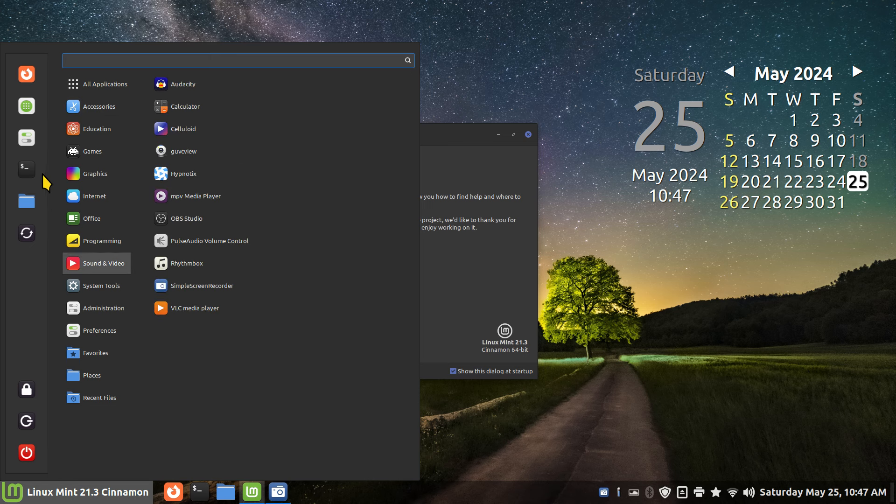
Clear the list of recent files in the application menu.
mouse_move(117, 158)
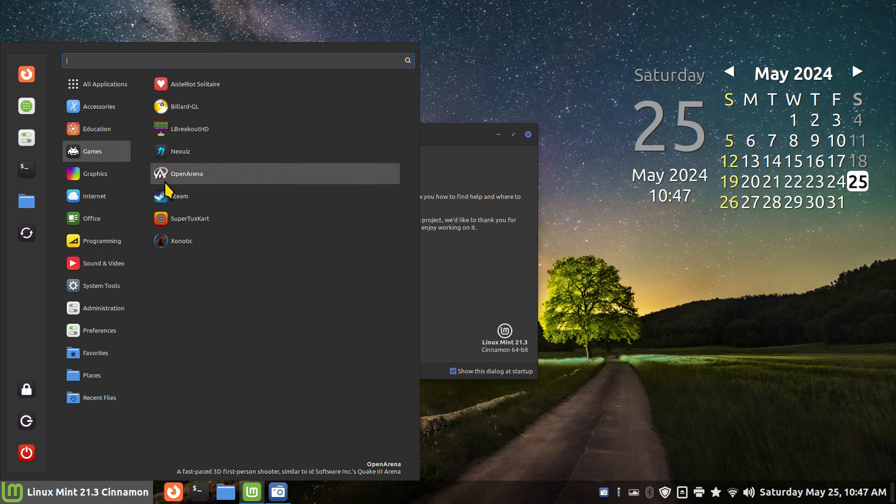
mouse_move(95, 404)
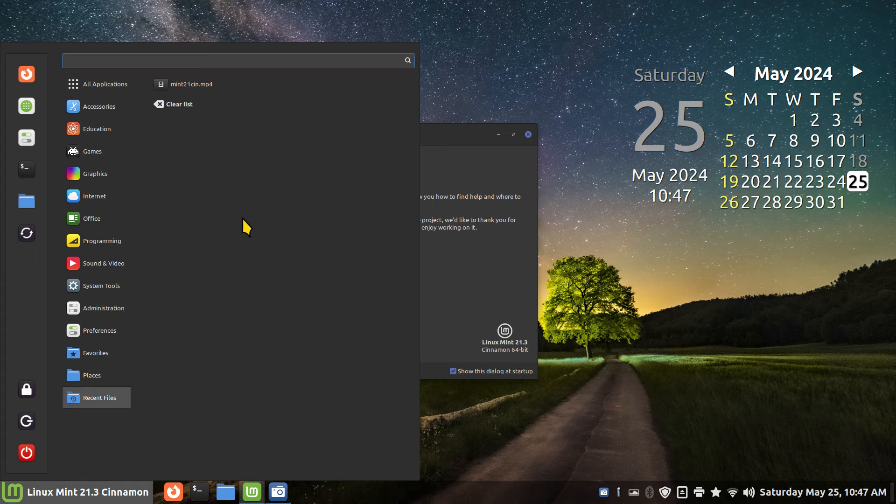
left_click(193, 105)
Look through the application menu's Office, System Tools and Administration categories and close the Welcome window.
left_click(9, 498)
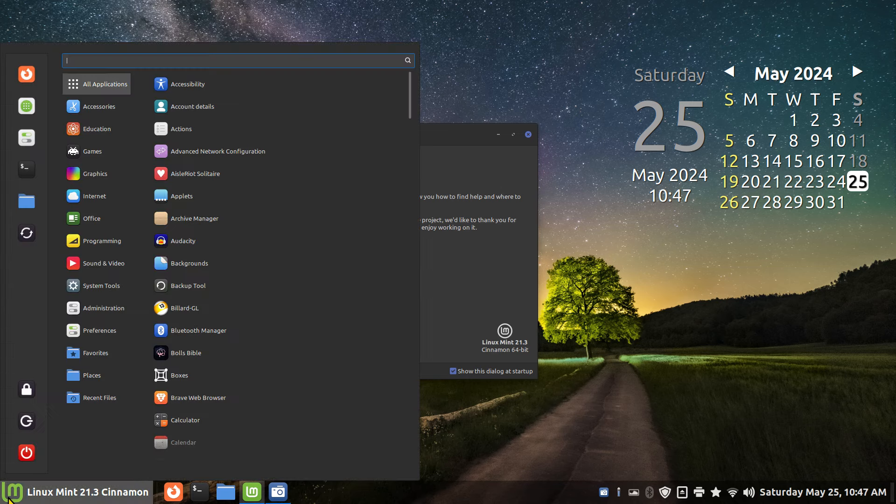
mouse_move(91, 217)
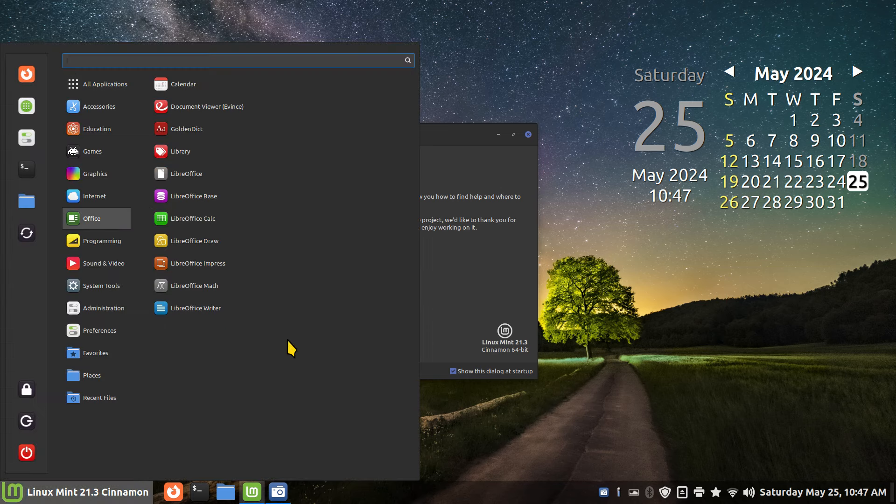
mouse_move(102, 291)
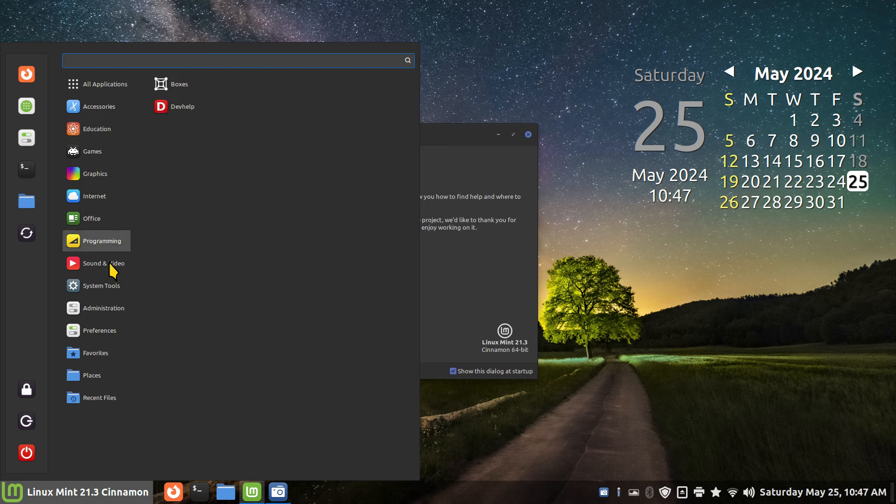
mouse_move(110, 311)
left_click(442, 137)
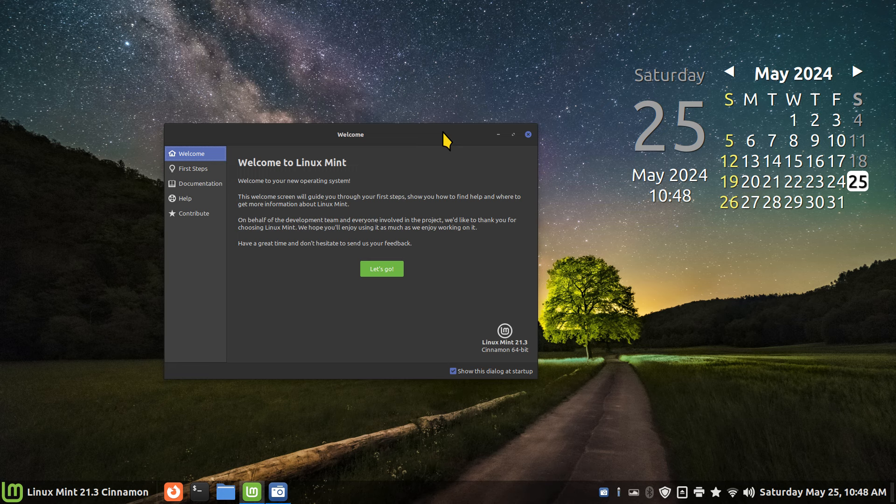
left_click(528, 135)
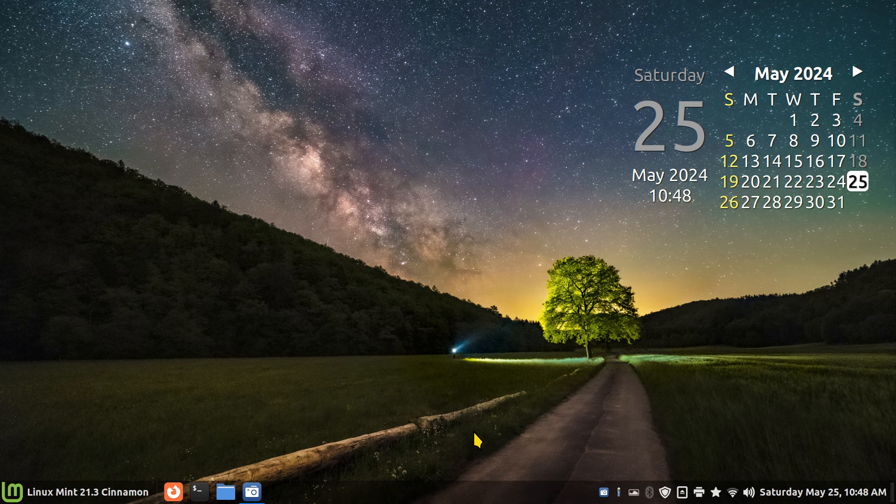
Configure the application menu applet to use the linuxmint-logo-ring-symbolic icon on the panel.
right_click(15, 498)
left_click(88, 454)
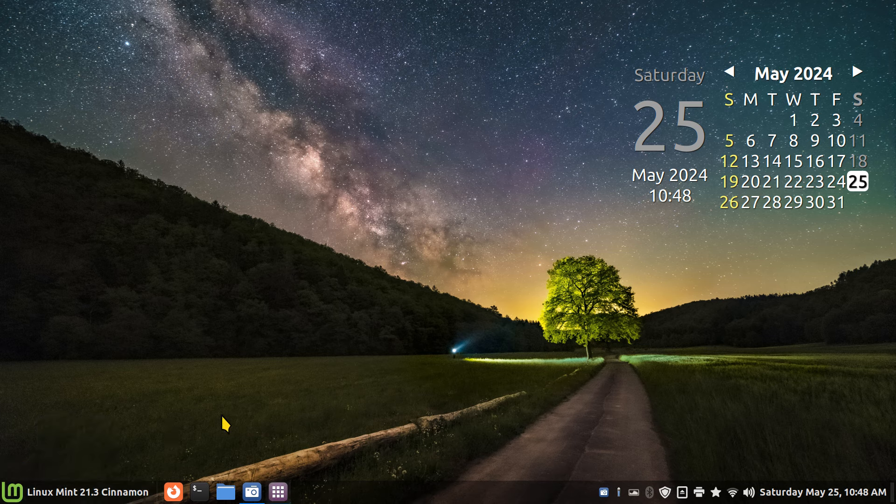
left_click(390, 129)
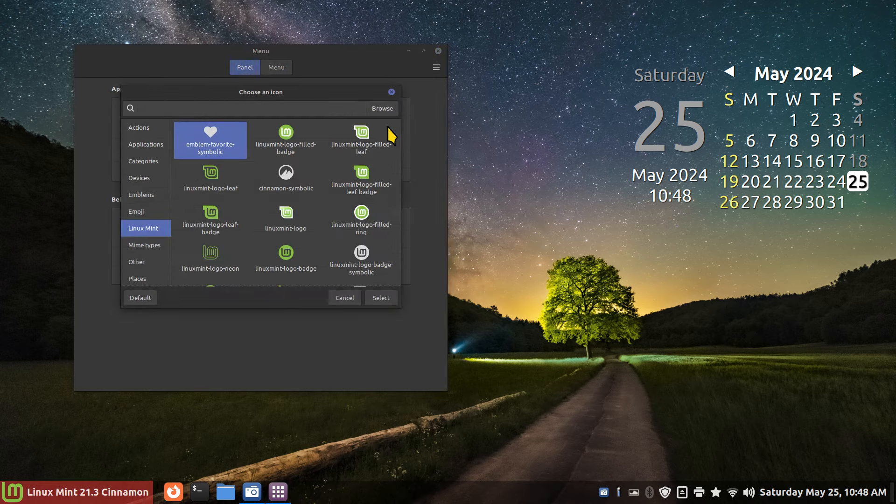
scroll(397, 161, "down", 5)
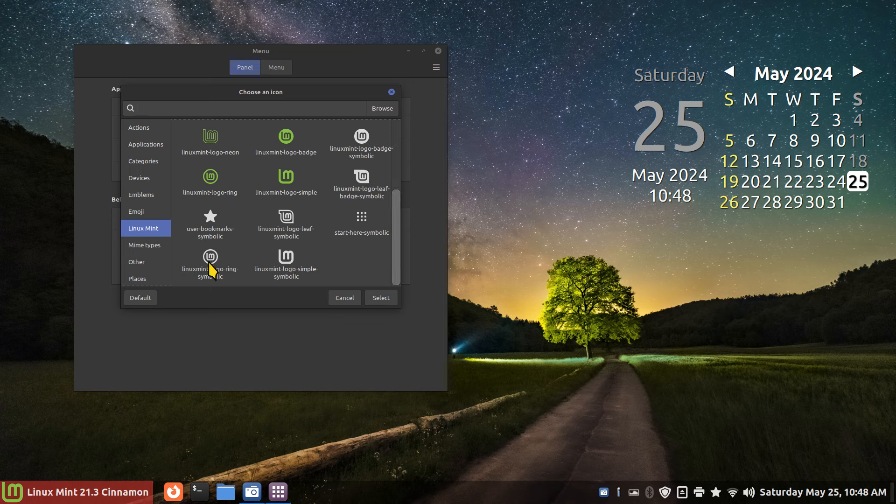
left_click(211, 263)
left_click(373, 300)
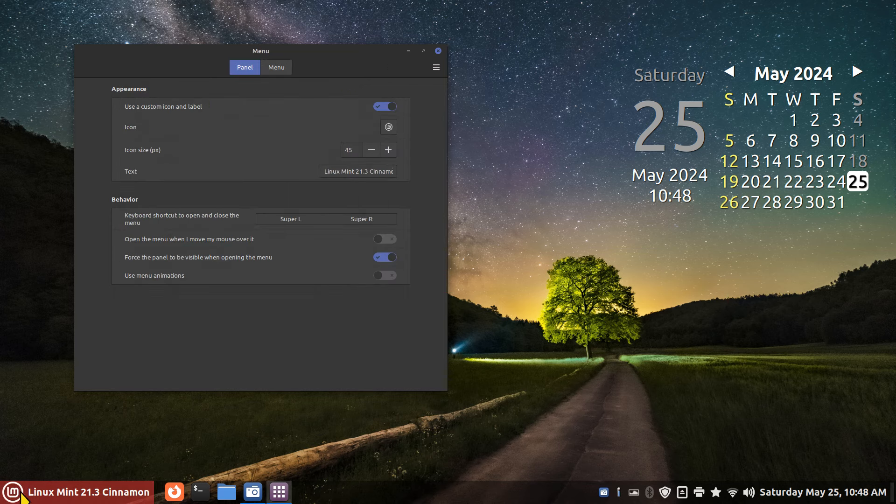
Change the application menu's panel icon to linuxmint-logo-neon.
left_click(390, 129)
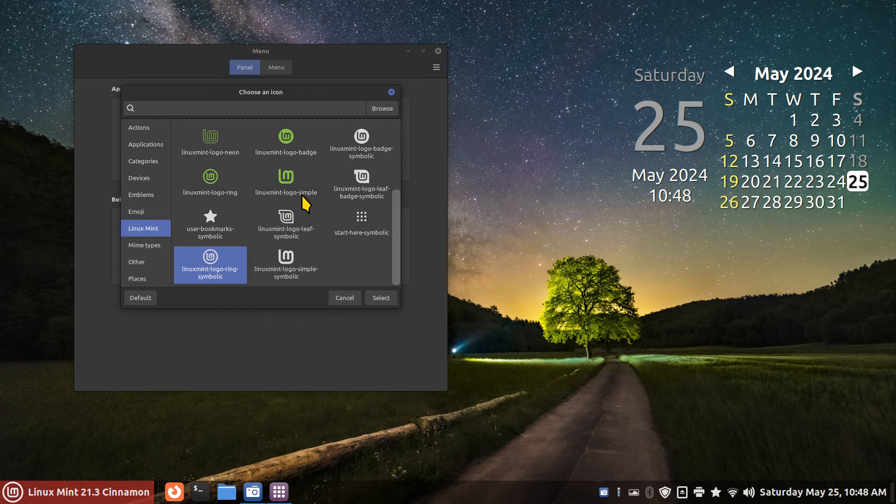
left_click(210, 139)
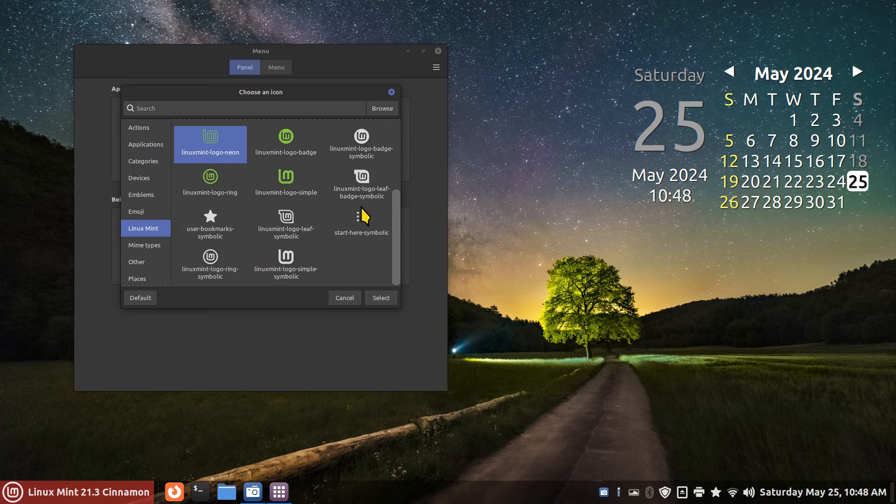
left_click(382, 298)
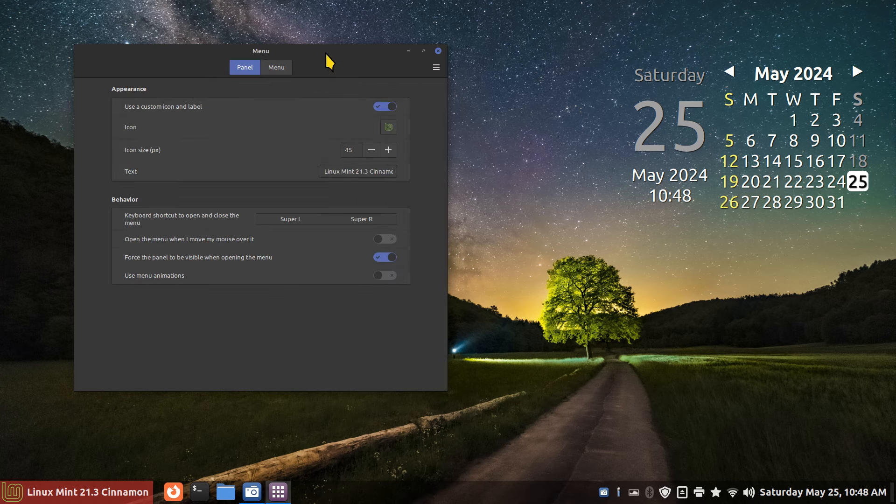
Review the applet's menu layout and behavior settings against the application menu, then close the settings window.
left_click_drag(325, 53, 523, 58)
left_click(474, 73)
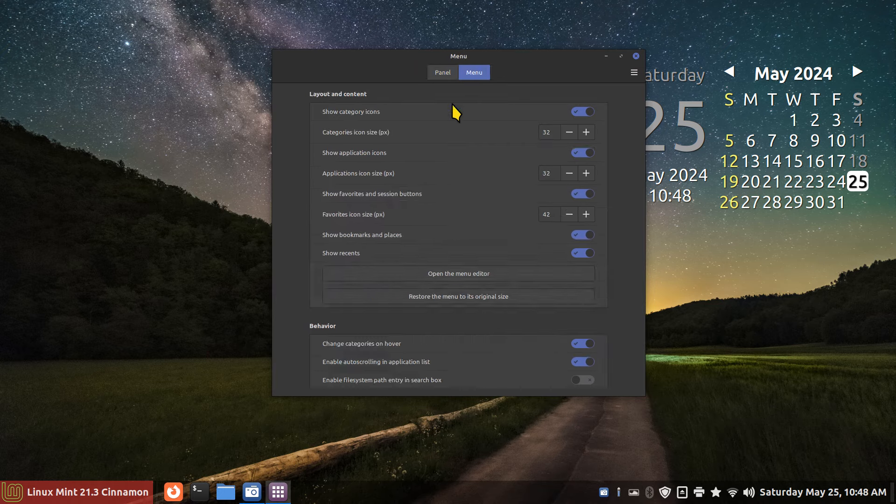
left_click(28, 492)
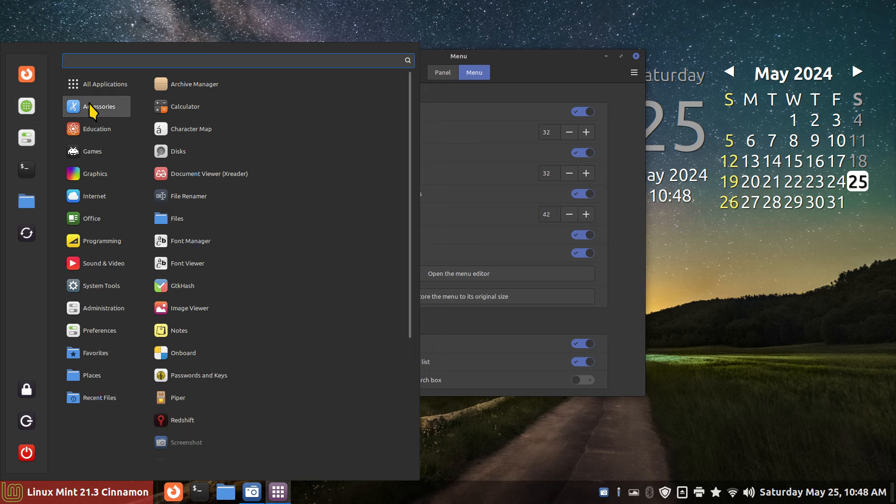
left_click(534, 91)
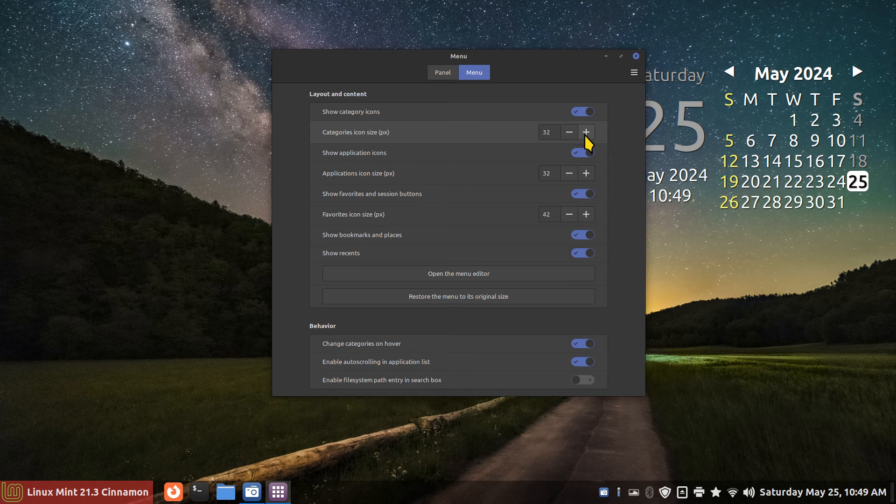
left_click(637, 55)
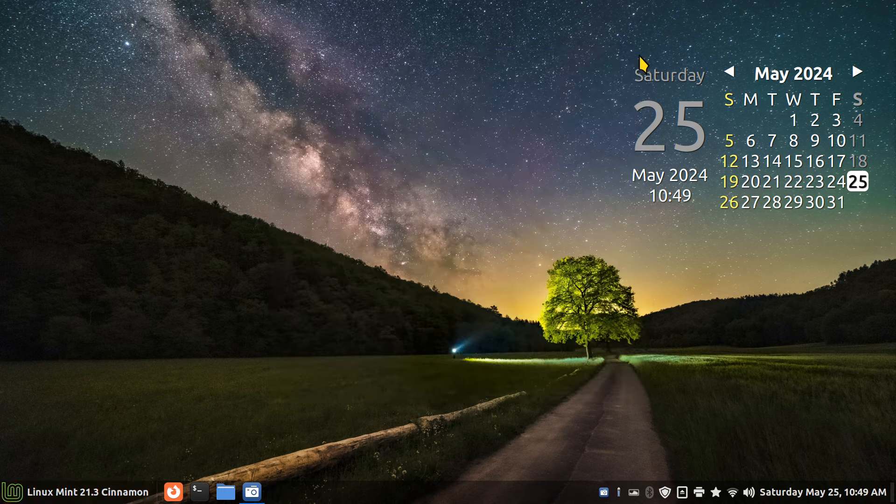
Look at the entries in the System Tools category of the application menu.
left_click(11, 491)
mouse_move(97, 293)
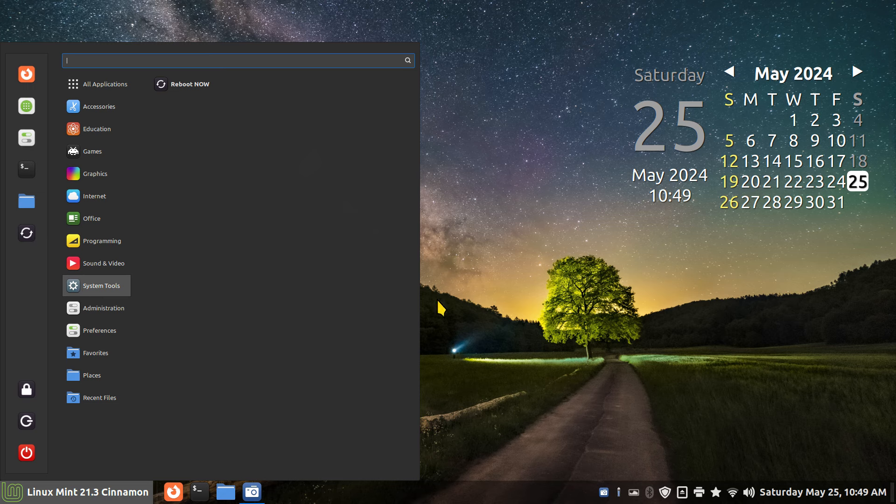
left_click(508, 296)
Open the menu editor on the System Tools category and compare its items with the application menu.
right_click(6, 498)
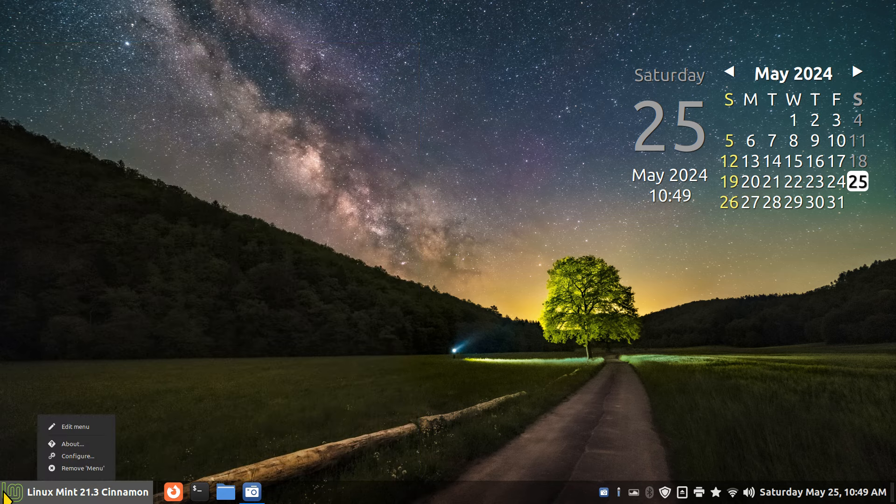
left_click(75, 427)
left_click_drag(301, 87, 355, 87)
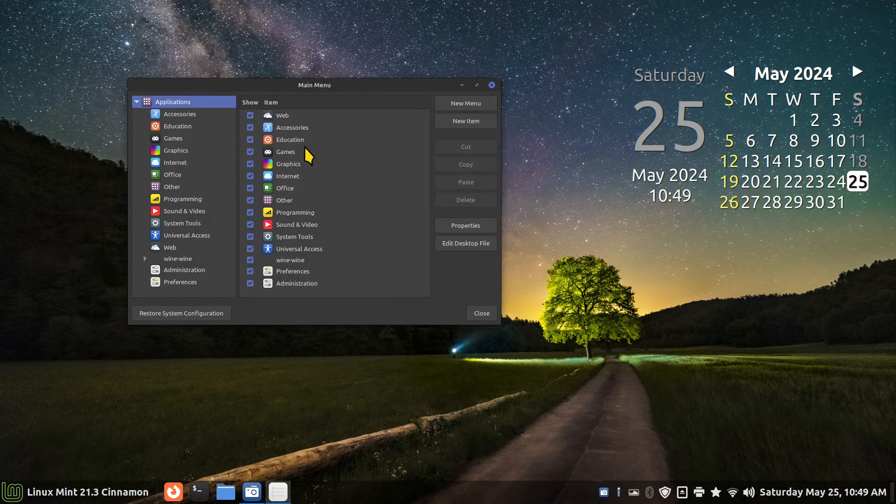
left_click(186, 225)
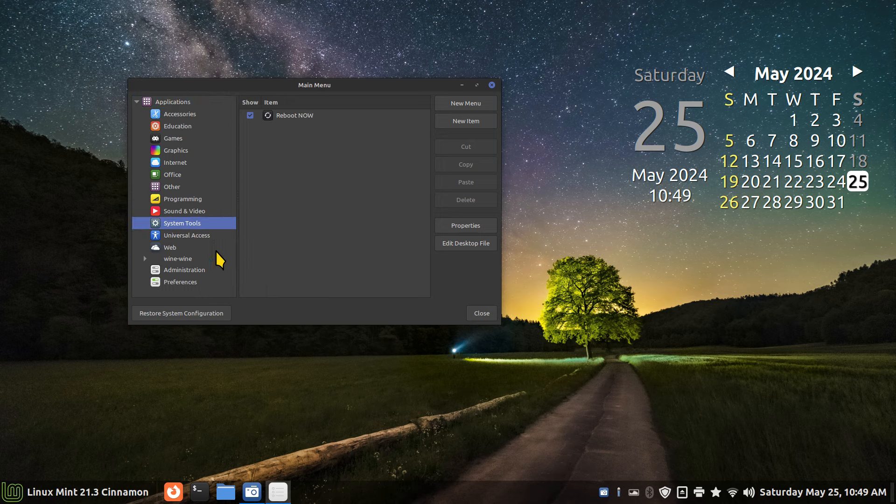
left_click(74, 492)
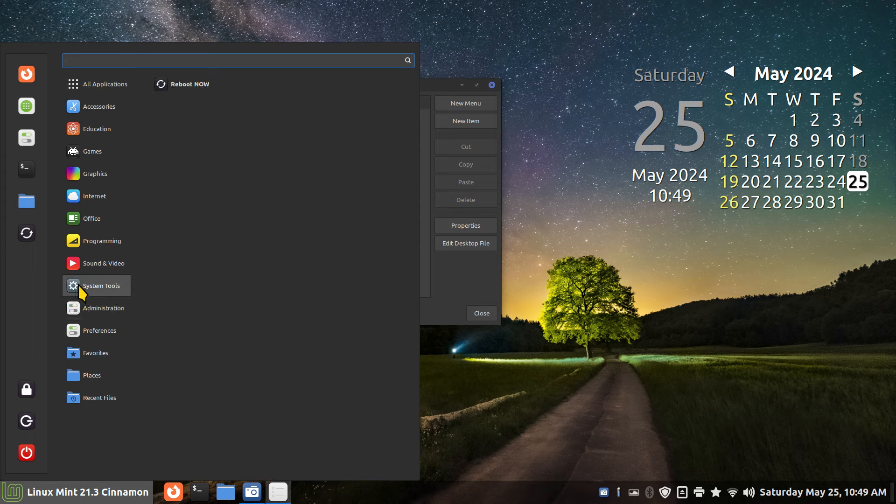
left_click(439, 86)
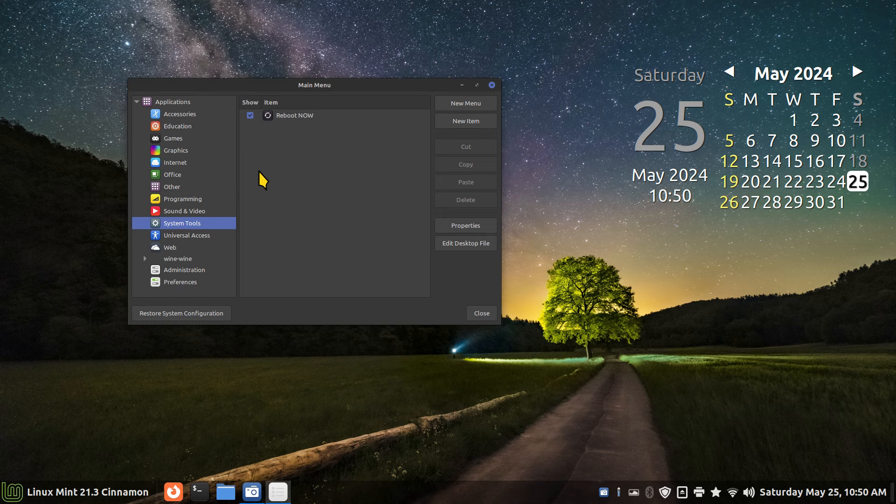
Hide the Reboot NOW item in System Tools and check the application menu's categories.
left_click(251, 117)
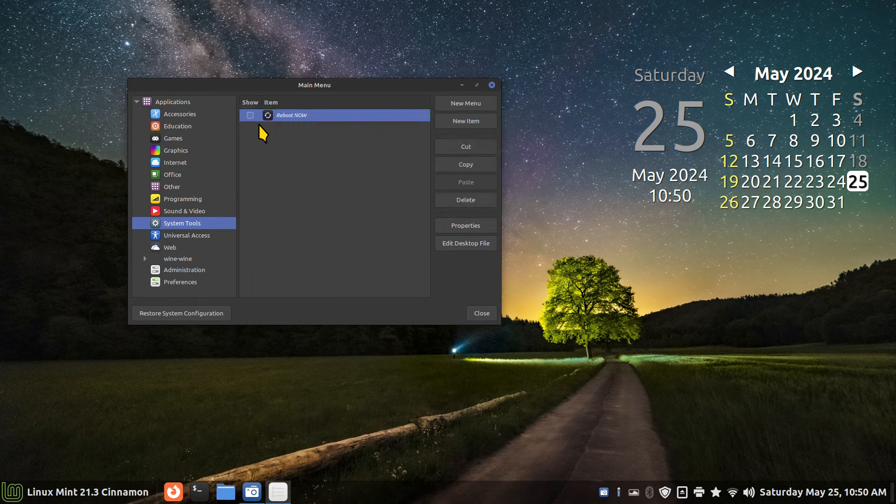
left_click(21, 494)
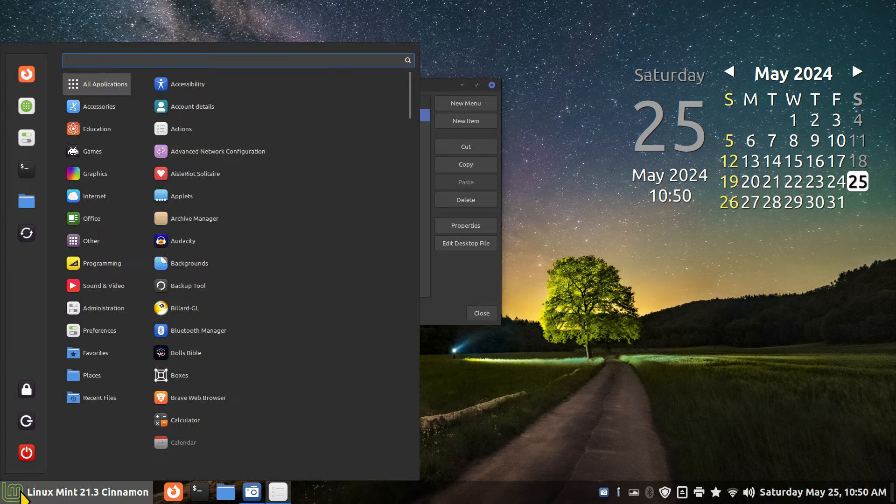
mouse_move(76, 404)
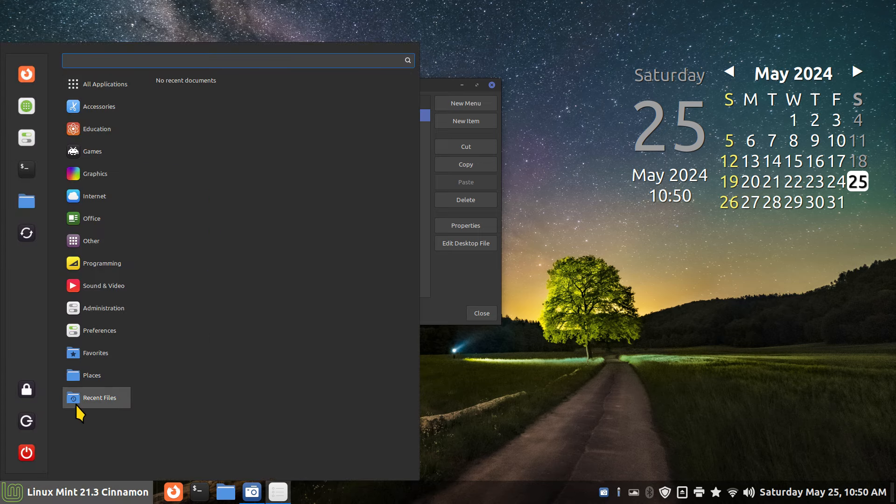
mouse_move(86, 198)
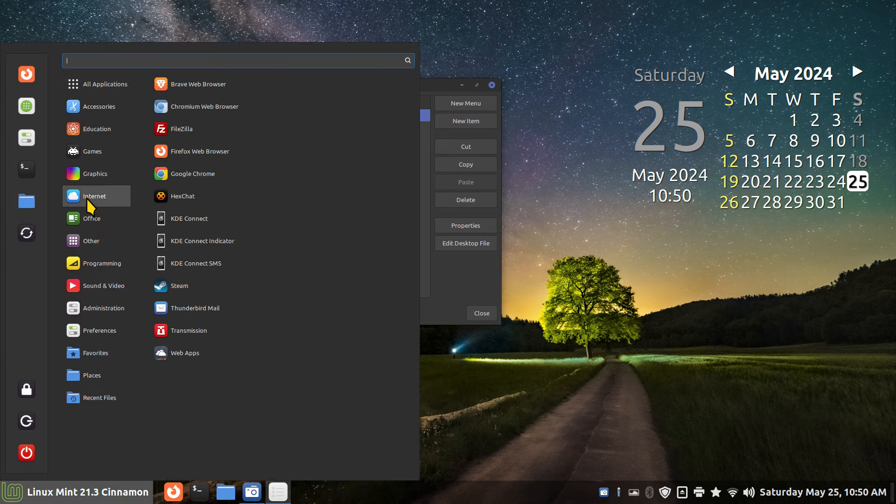
left_click(438, 94)
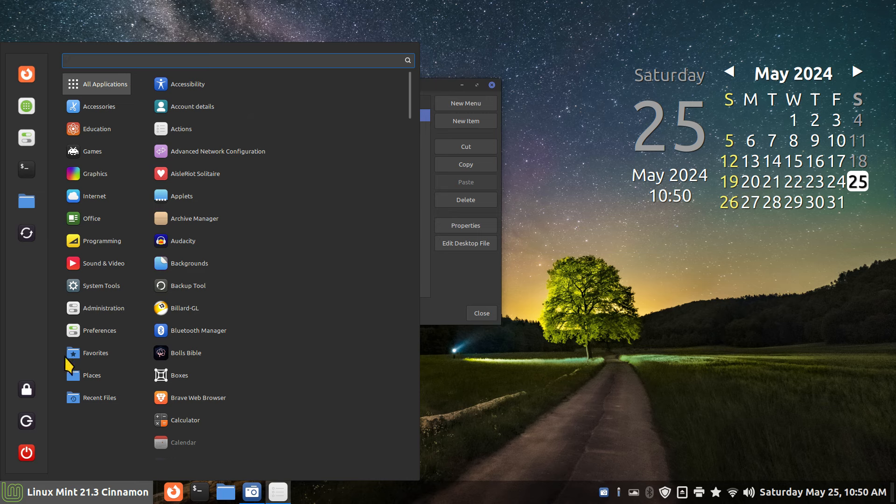
Make the Reboot NOW item visible again and check the System Tools category in the application menu.
mouse_move(76, 292)
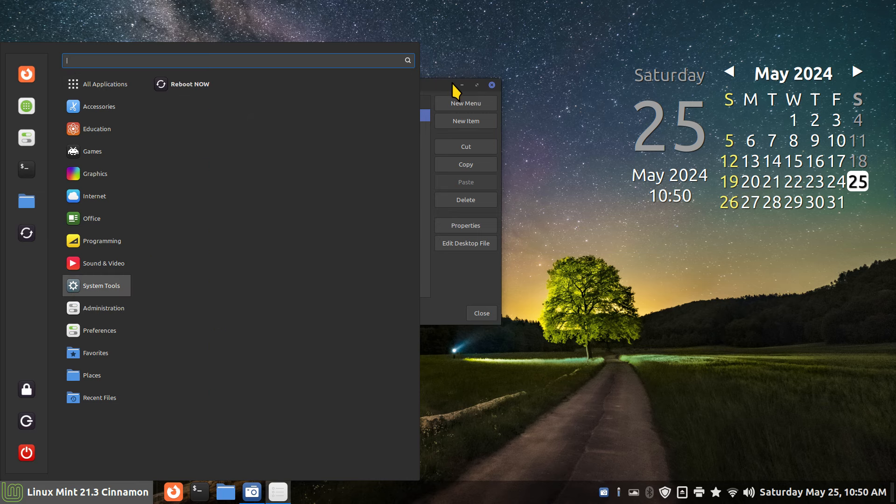
left_click(459, 100)
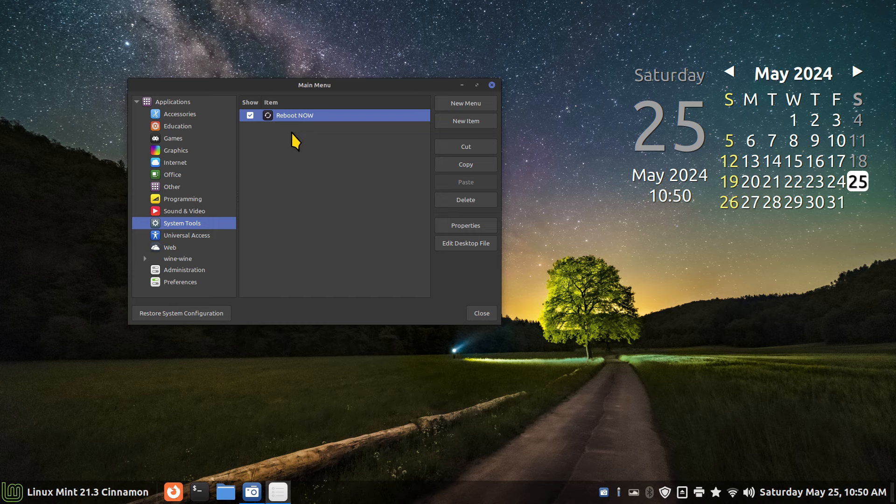
Open the properties dialog for a new desktop launcher and place it clear of the Main Menu editor.
left_click_drag(348, 85, 281, 44)
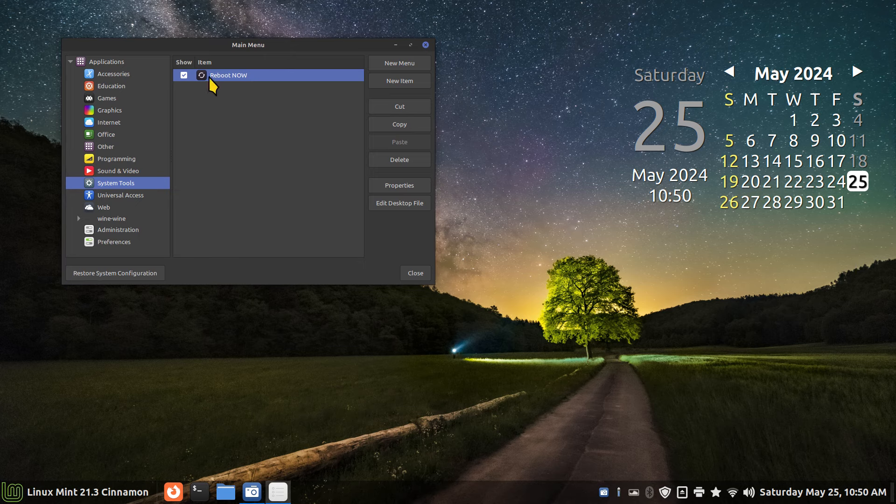
right_click(554, 263)
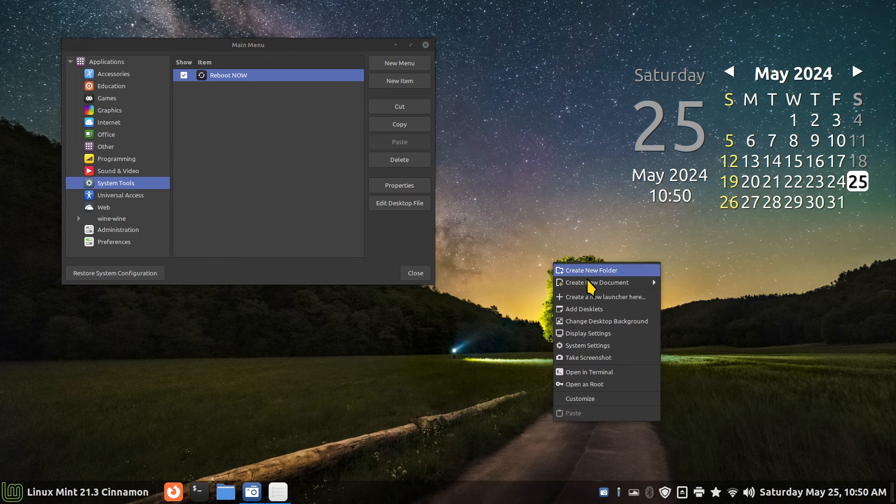
left_click(603, 298)
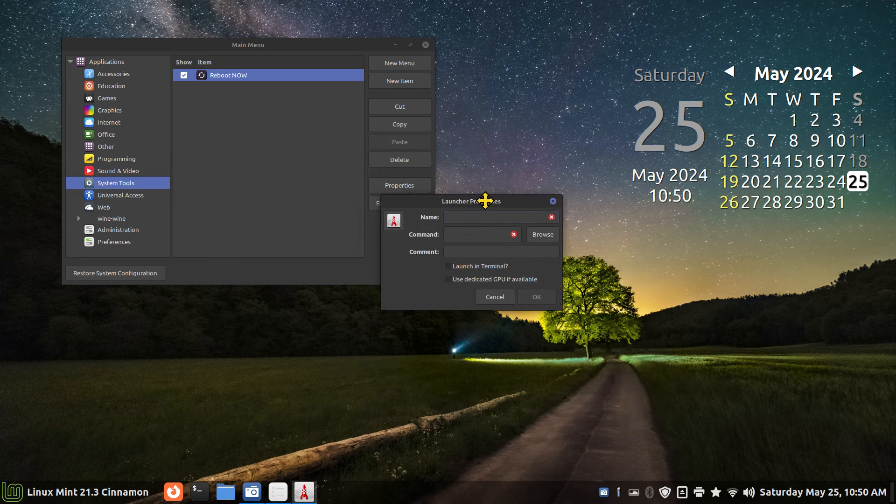
left_click_drag(485, 201, 609, 275)
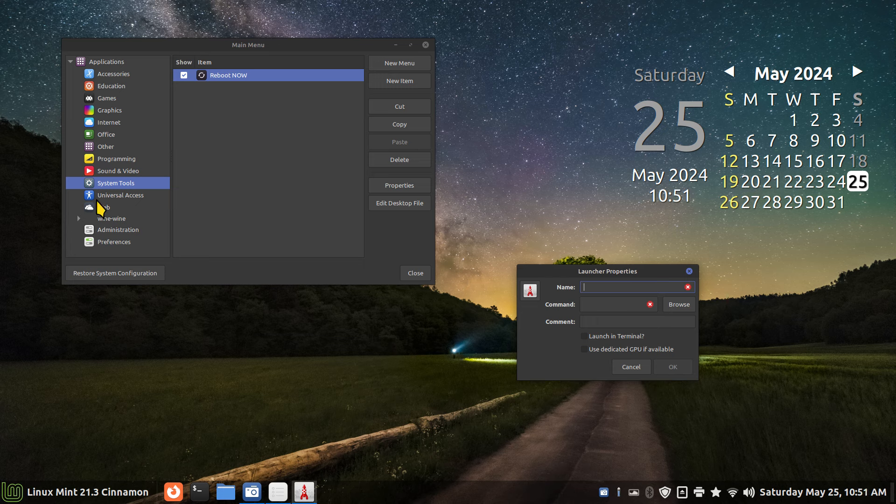
Dismiss the new launcher dialog and check the Reboot NOW favorite in the application menu, repositioning the Main Menu editor.
left_click(689, 271)
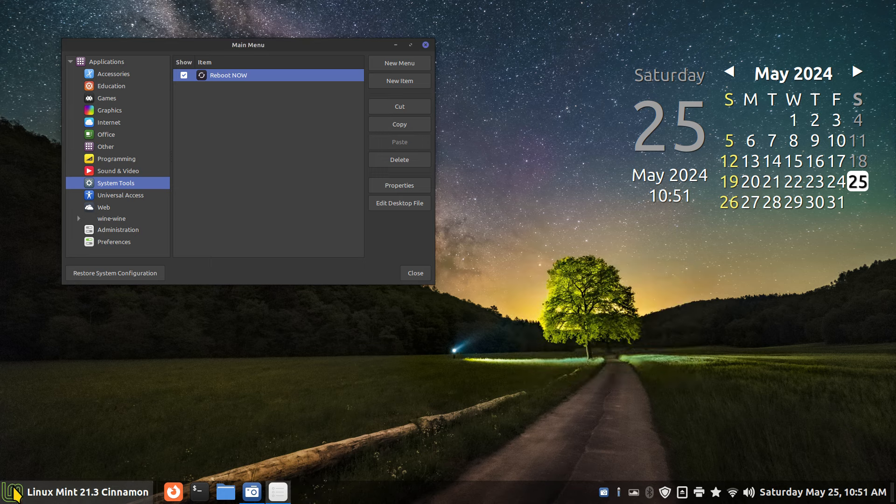
left_click(14, 492)
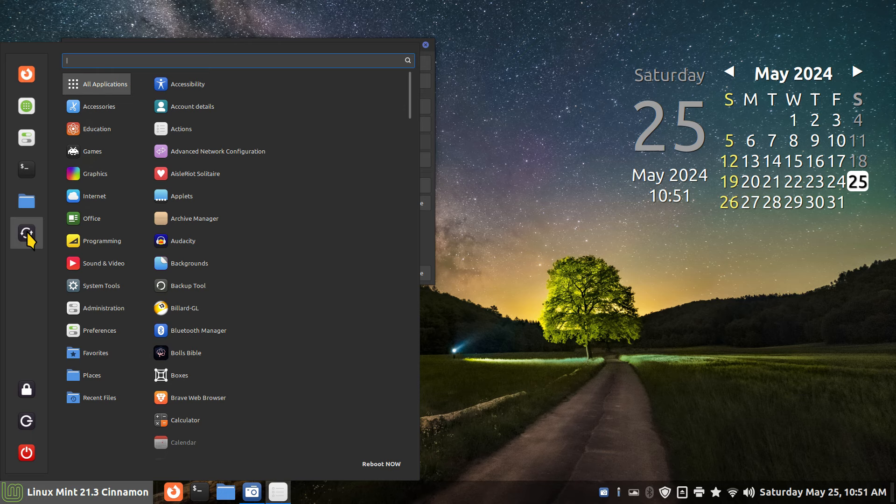
left_click(489, 155)
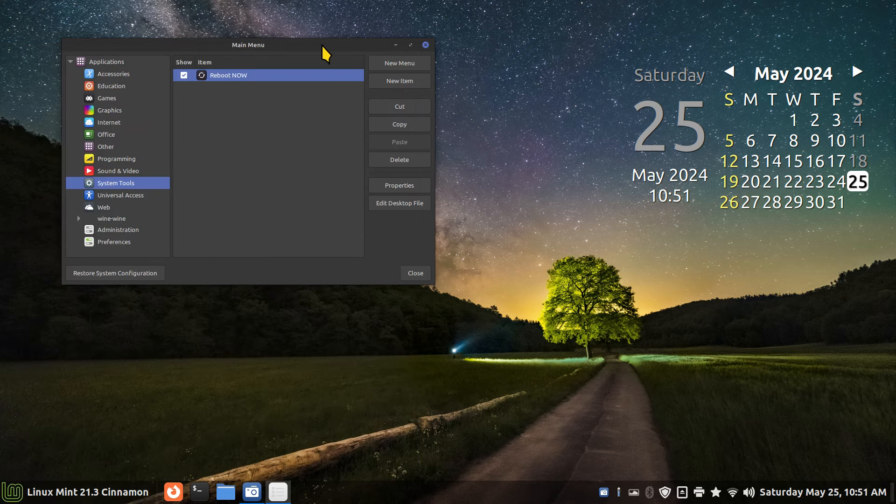
left_click_drag(322, 46, 448, 155)
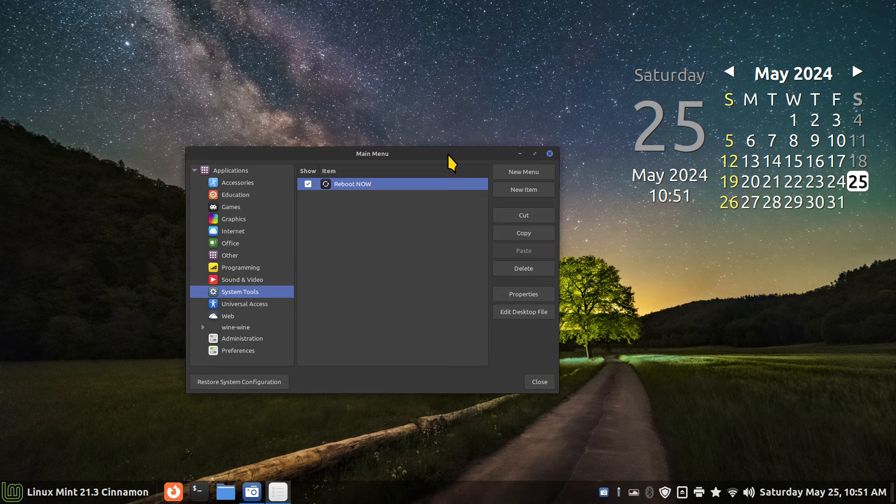
left_click_drag(448, 155, 414, 129)
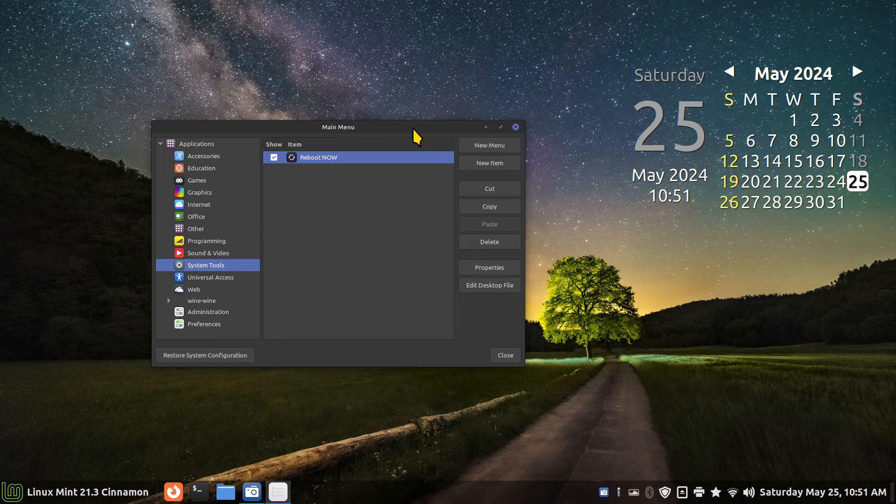
left_click(19, 491)
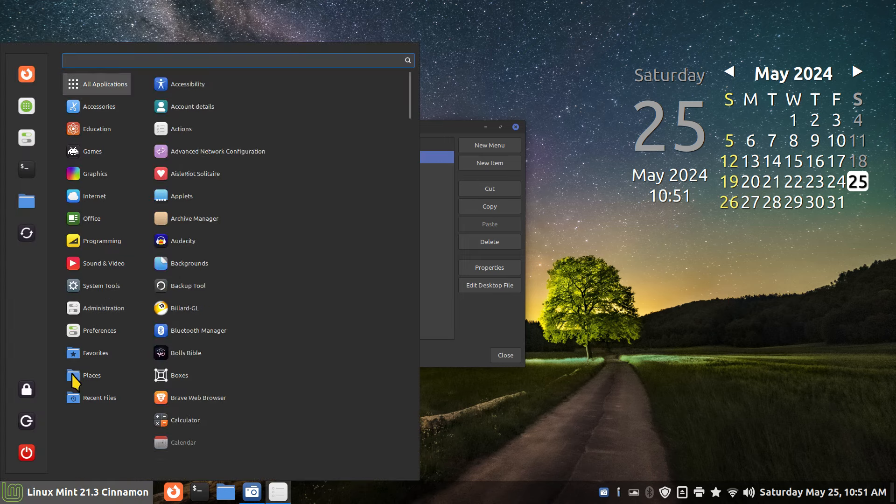
left_click(481, 73)
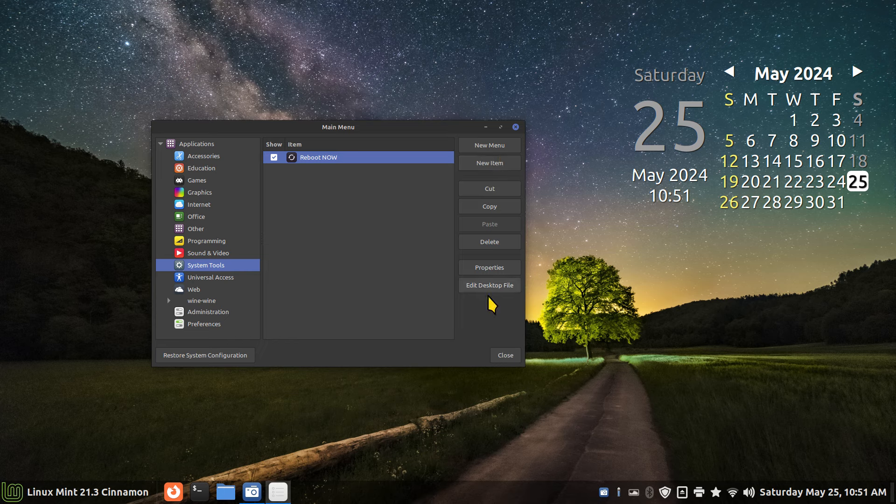
Review the items of the Games, Graphics and Office categories in the menu editor and return to System Tools.
left_click(189, 181)
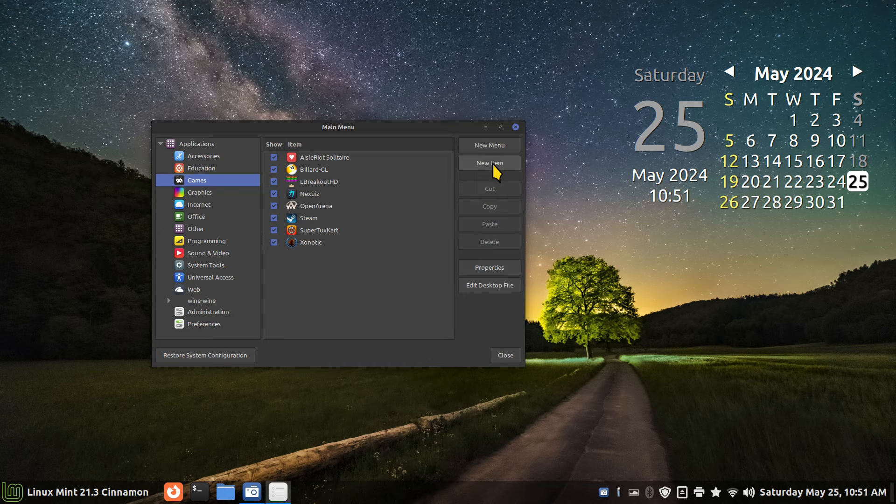
left_click(198, 193)
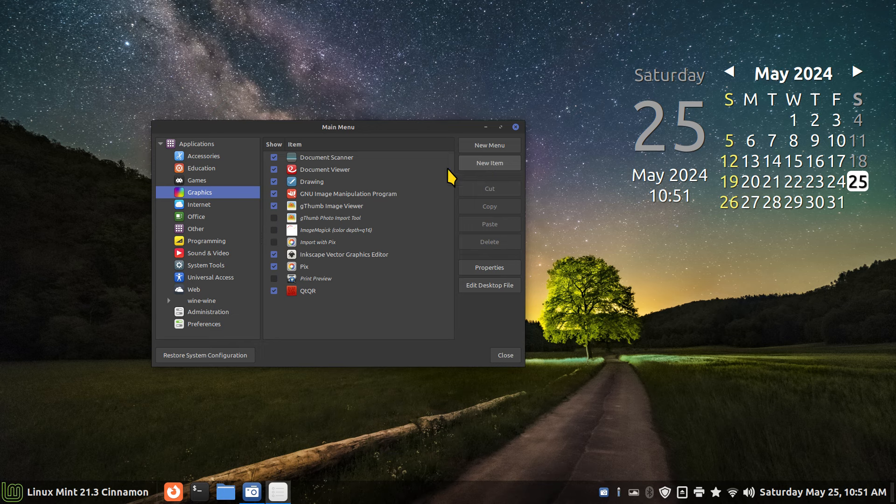
left_click(206, 217)
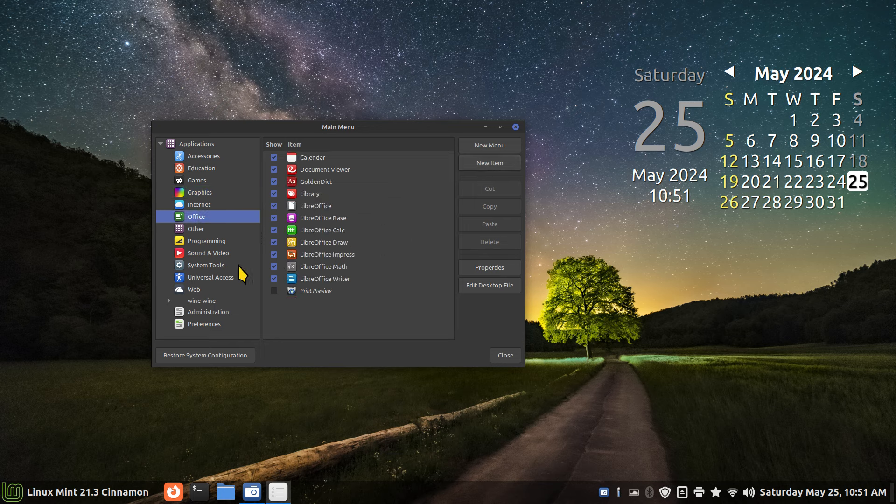
left_click(202, 268)
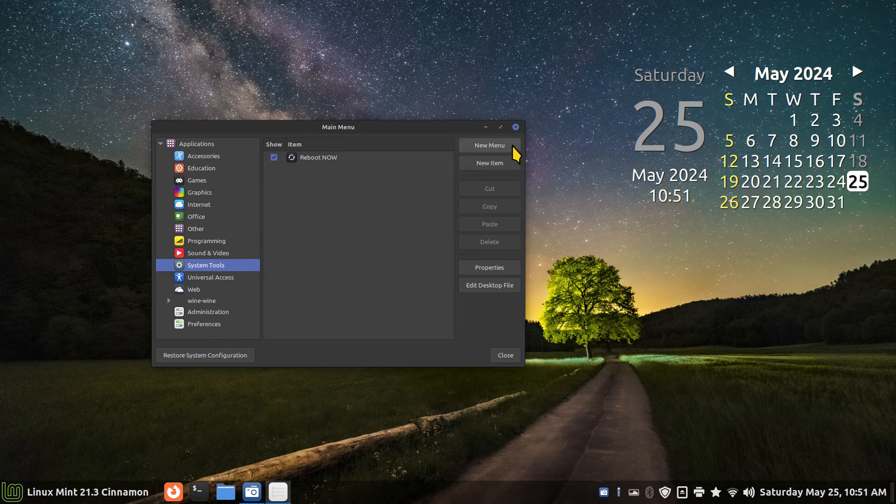
left_click_drag(406, 126, 351, 66)
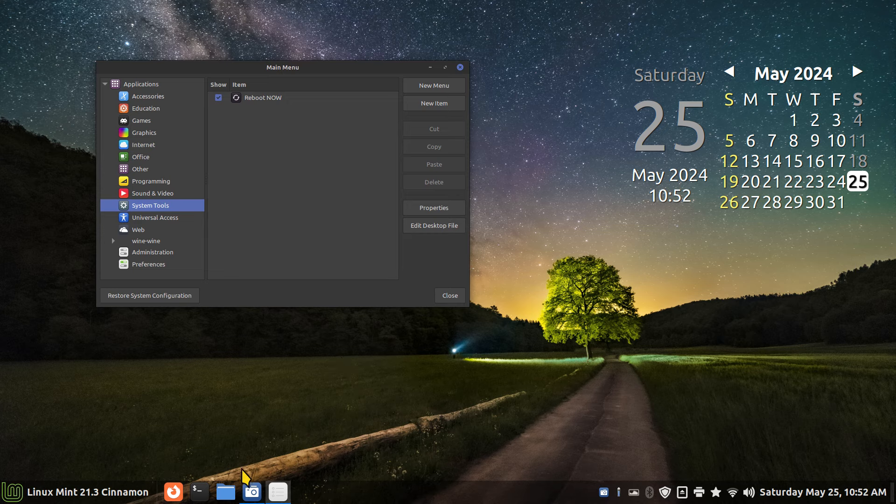
Open the home folder in the file manager and show its hidden files.
left_click(227, 492)
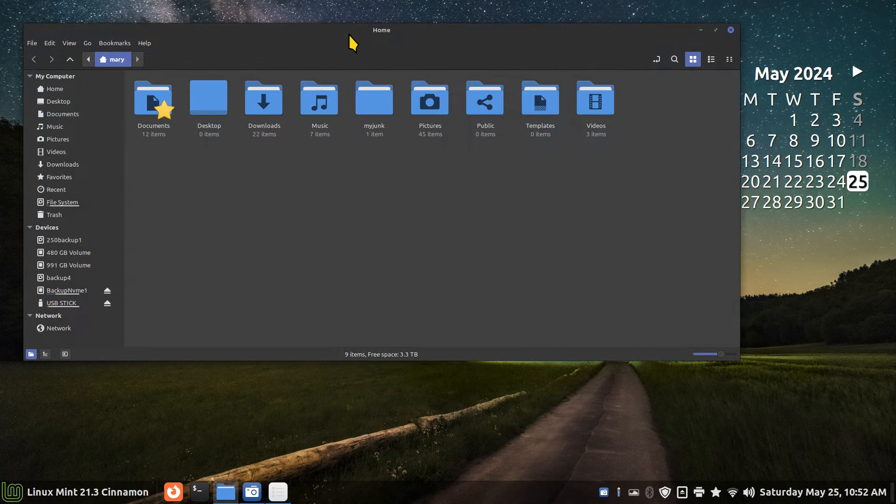
left_click_drag(352, 34, 440, 85)
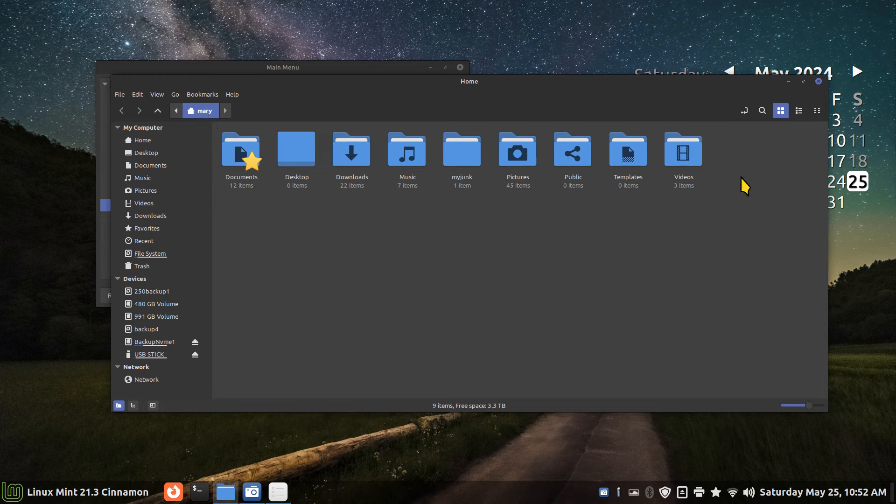
left_click(156, 95)
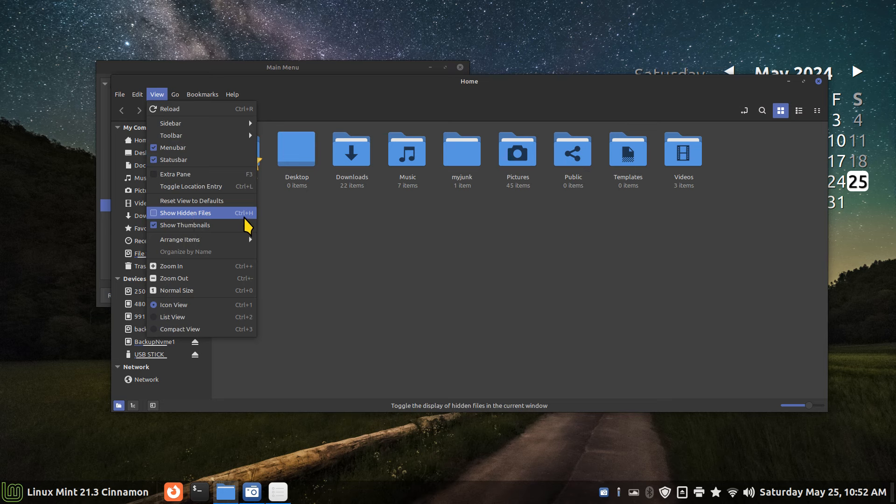
left_click(244, 215)
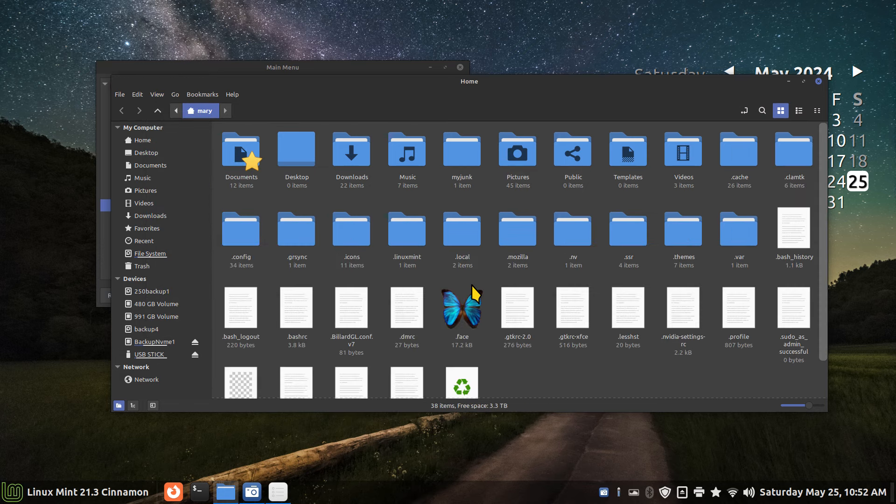
Open the .local/share/applications folder and place its window so the menu editor's Reboot NOW item stays in view.
left_click(462, 269)
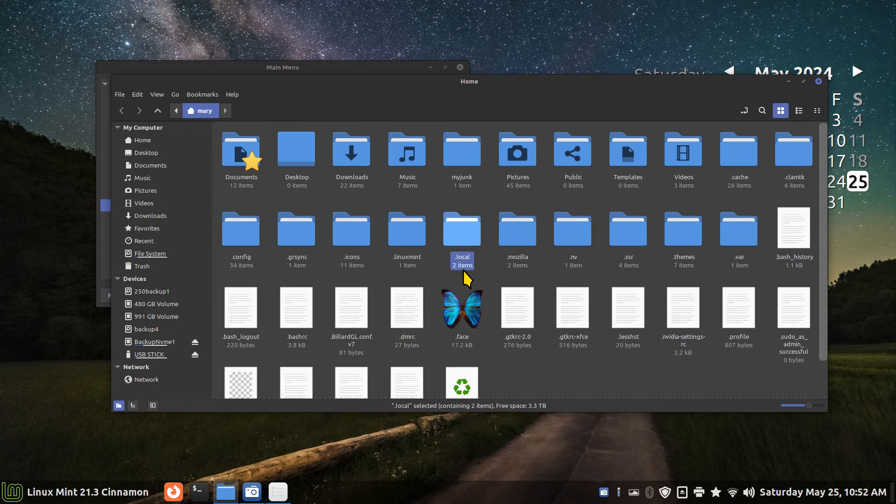
double_click(458, 229)
double_click(242, 148)
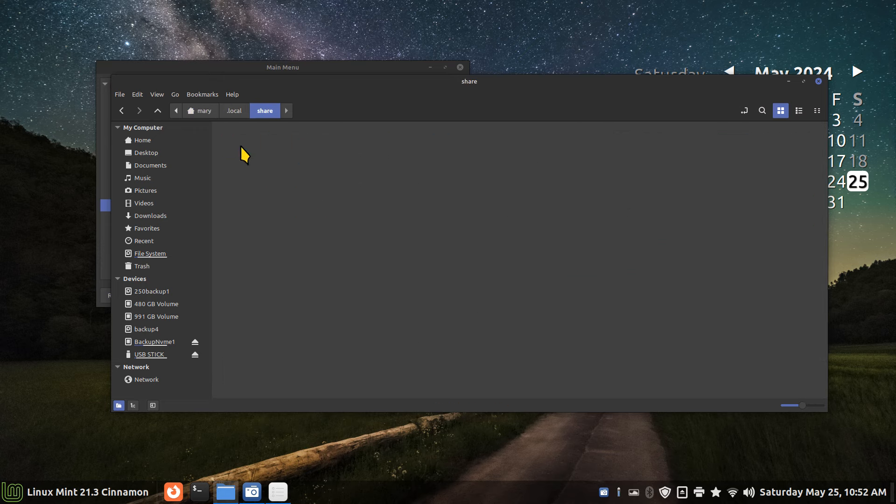
double_click(242, 148)
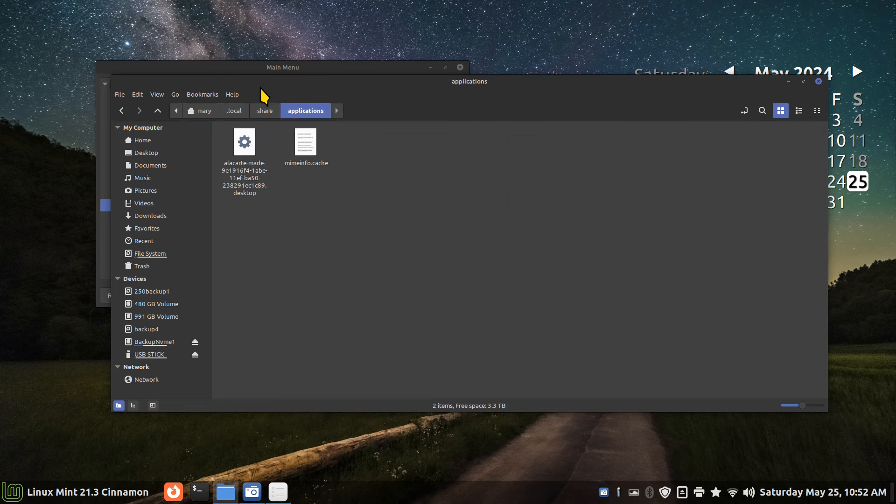
left_click_drag(268, 87, 474, 128)
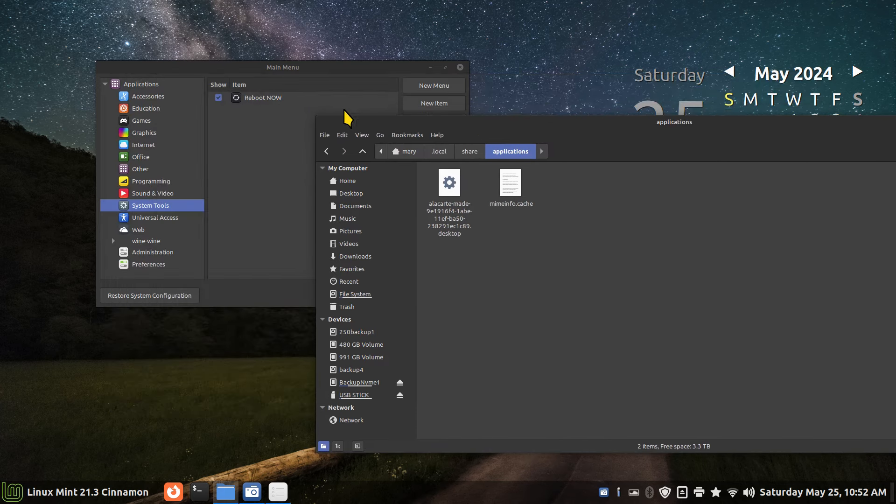
Inspect the properties of the alacarte-made desktop file, close them and minimize the file manager.
left_click(452, 190)
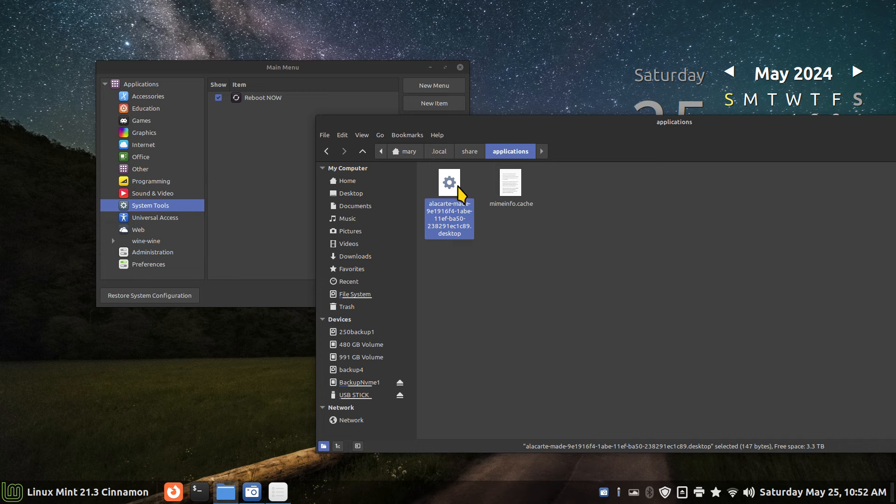
right_click(458, 187)
left_click(484, 326)
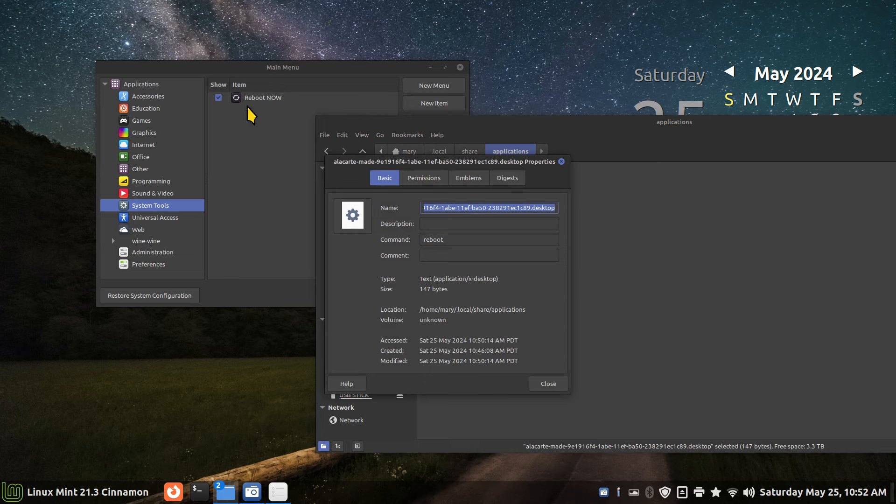
left_click(548, 383)
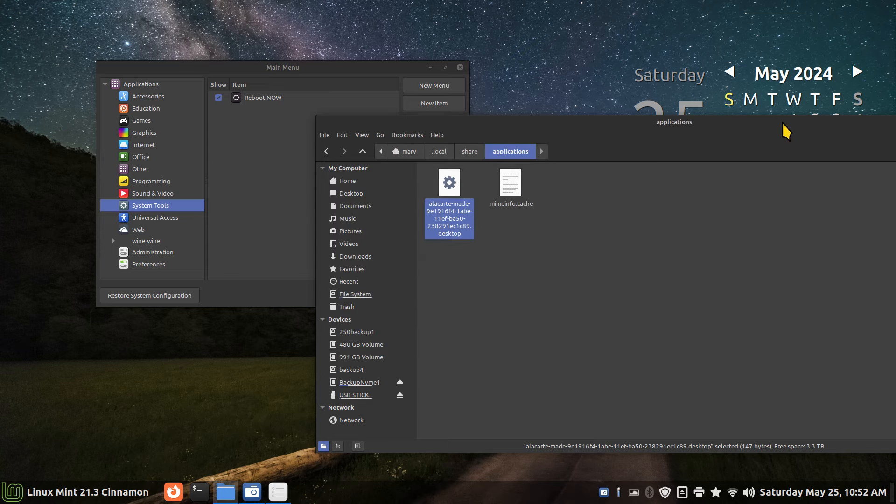
left_click_drag(784, 123, 560, 120)
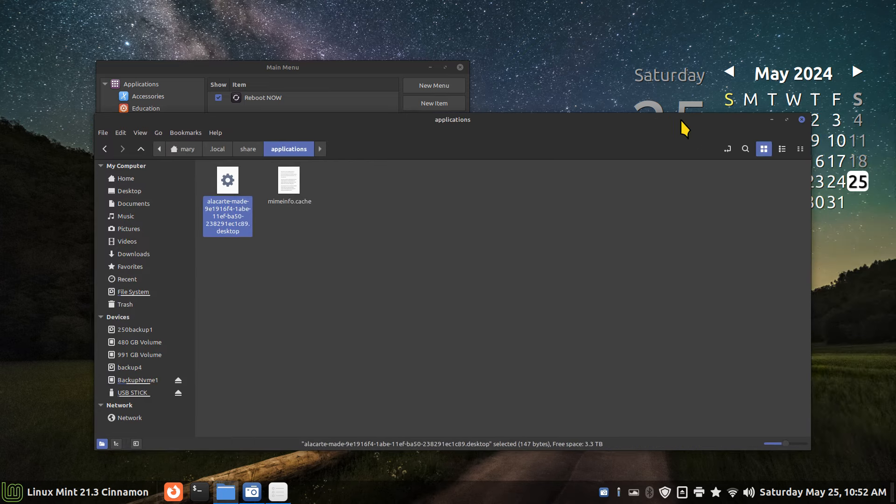
left_click(772, 120)
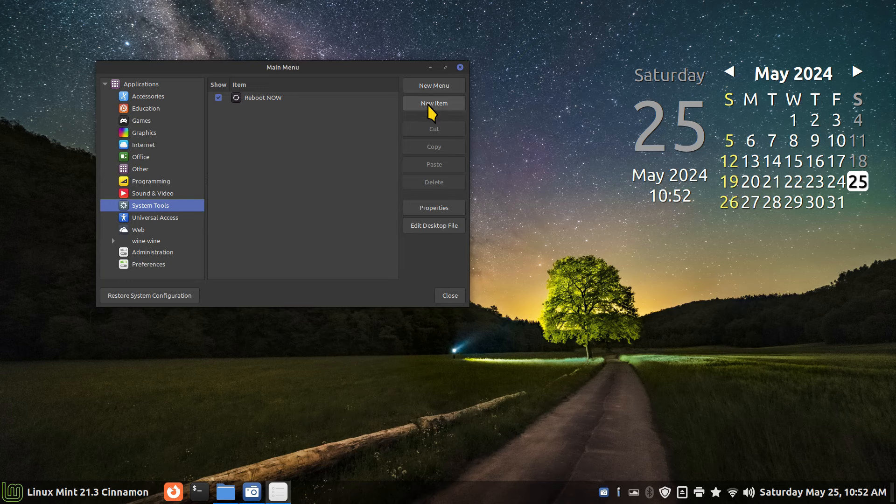
Start a new System Tools launcher named PowerOFF NOW with the command poweroff.
left_click(427, 104)
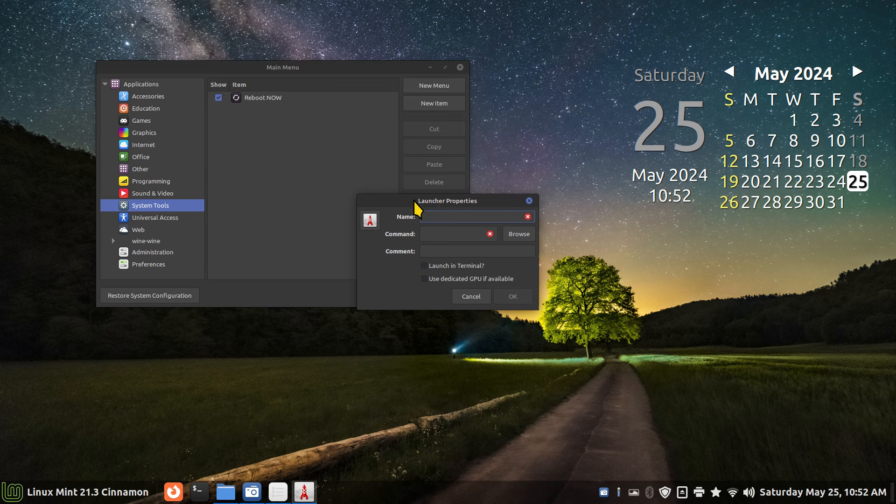
left_click_drag(414, 201, 345, 152)
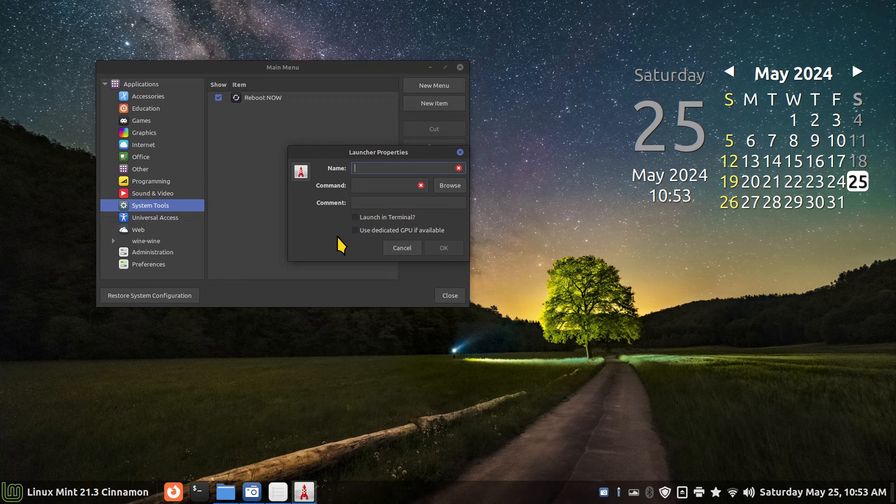
type("PowerOFF NOW")
left_click(450, 186)
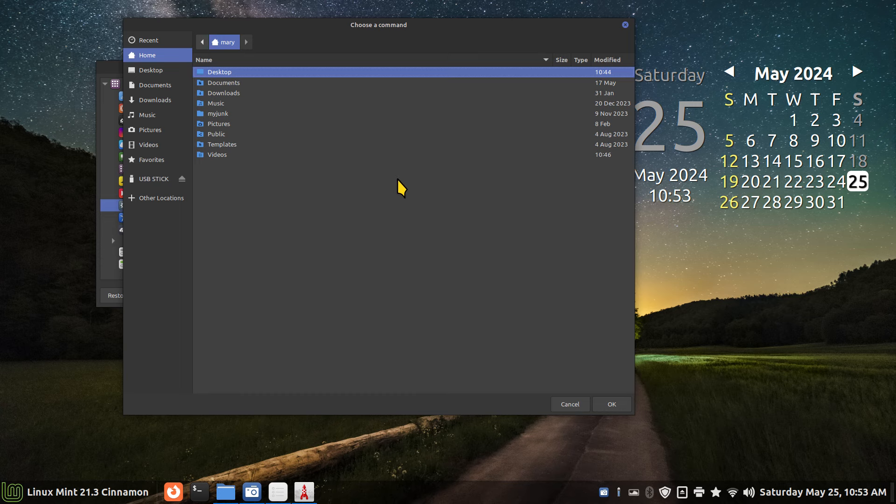
left_click(626, 25)
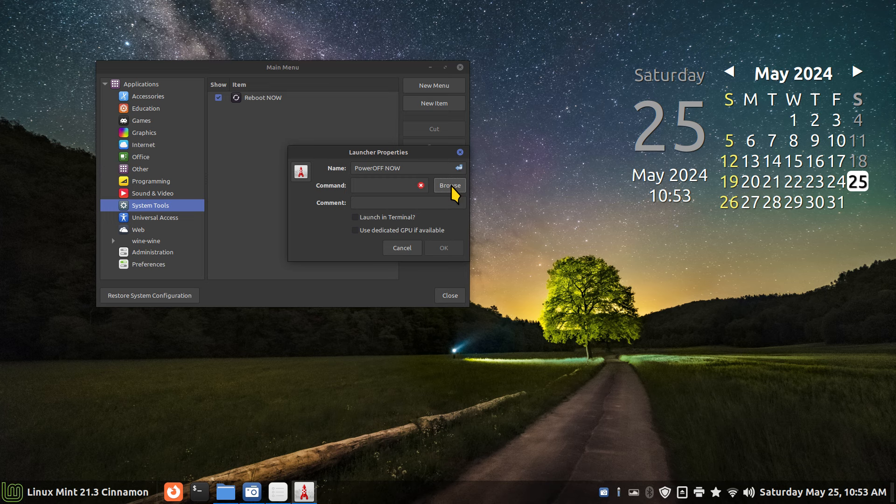
left_click(373, 185)
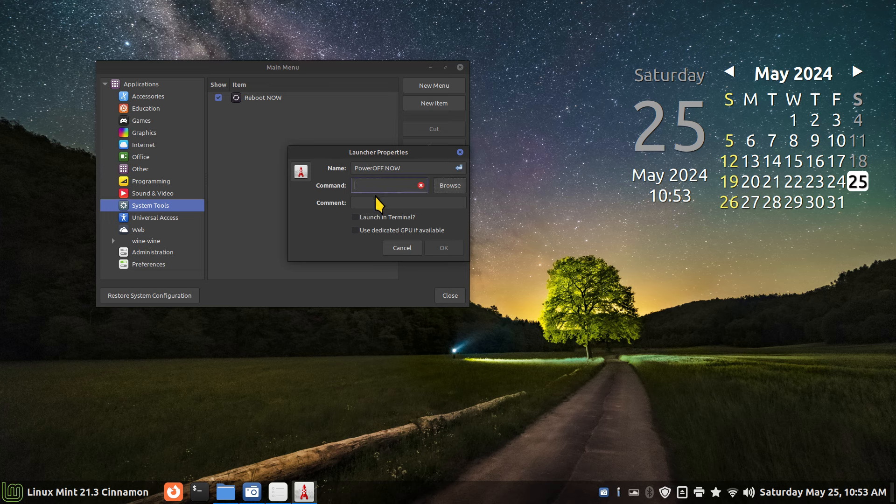
type("poweroff")
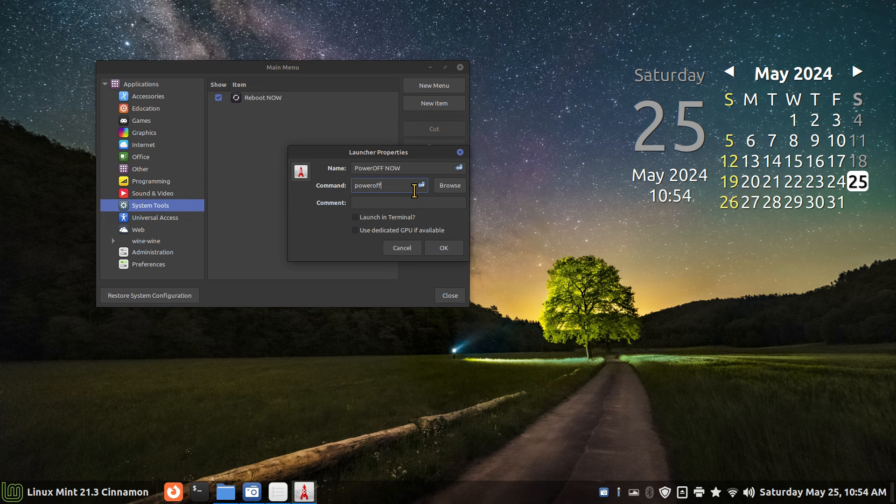
Give the PowerOFF NOW launcher the system-shutdown-symbolic icon, found by searching for "shut", and save the launcher.
left_click(301, 173)
type("shut")
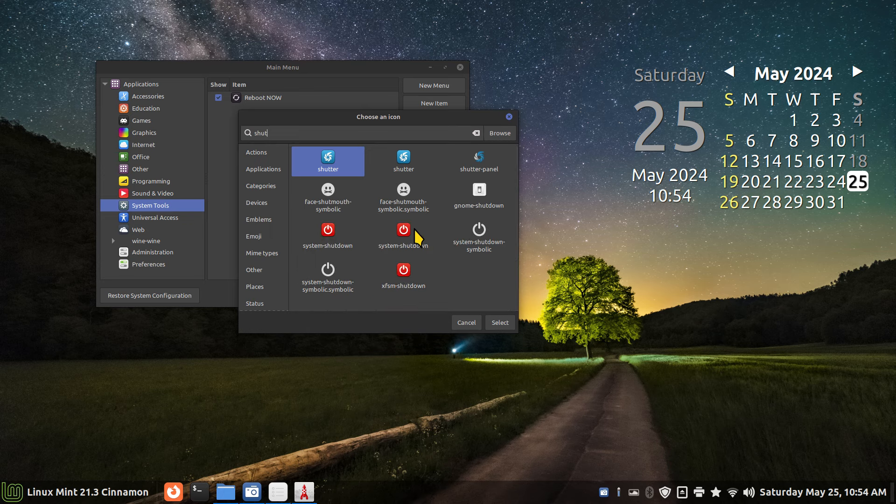
left_click(28, 492)
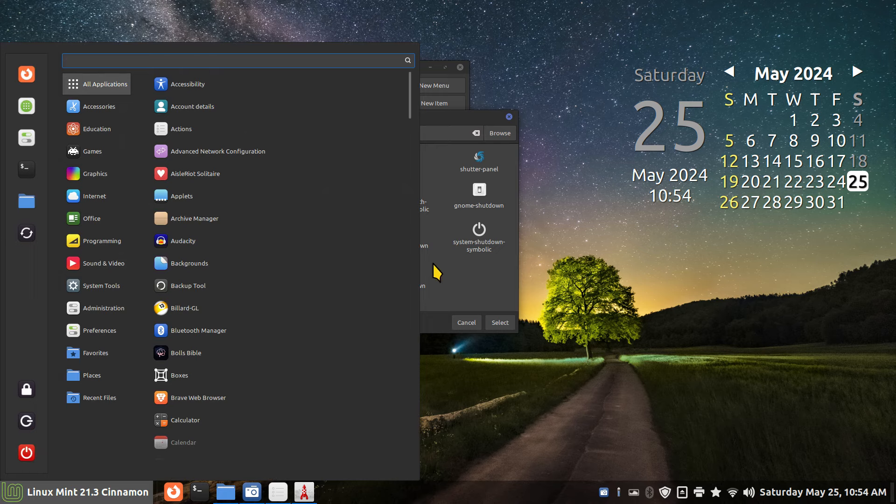
left_click(480, 273)
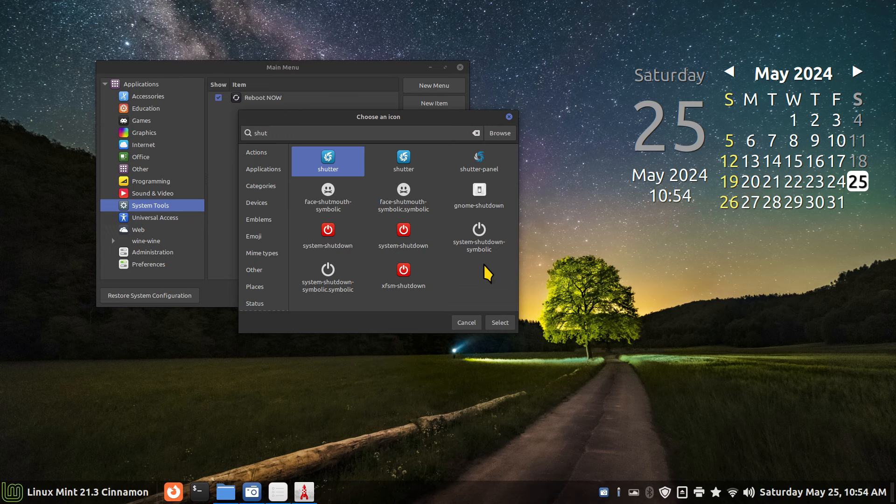
left_click(486, 238)
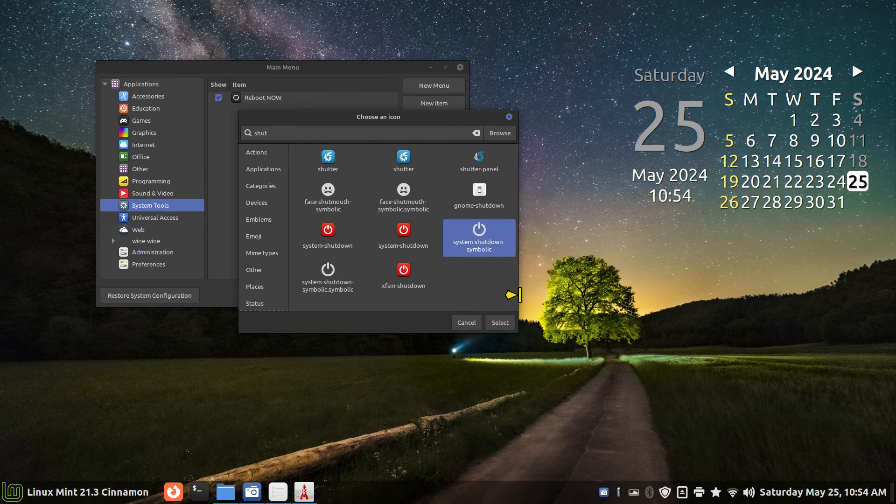
left_click(500, 323)
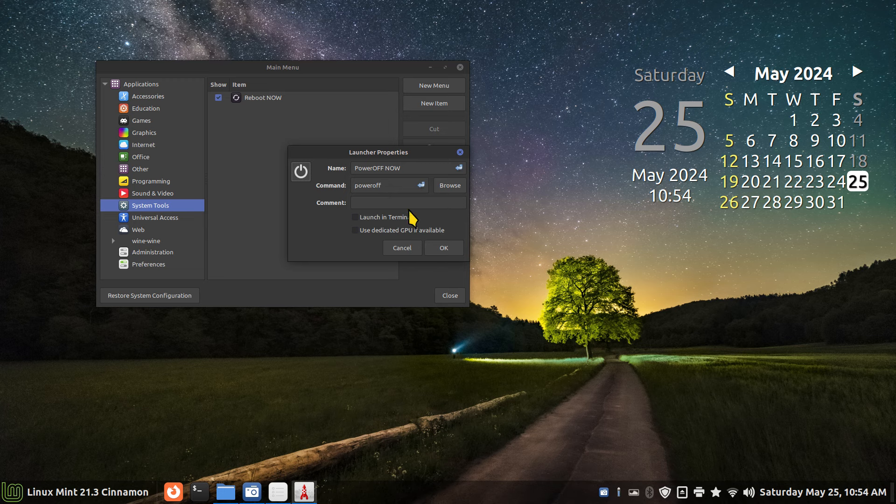
left_click(444, 249)
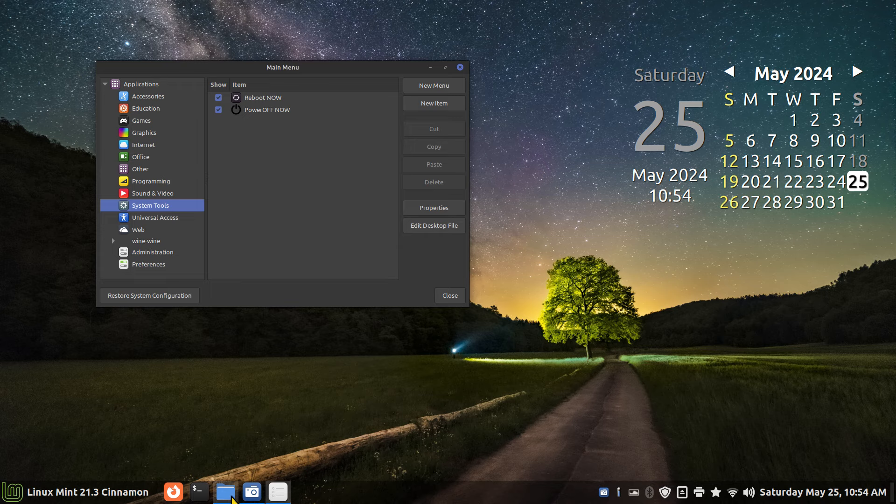
Return to the applications folder in the file manager, inspect the command in the alacarte-made-9c6066a4 desktop file's properties and close them.
left_click(226, 492)
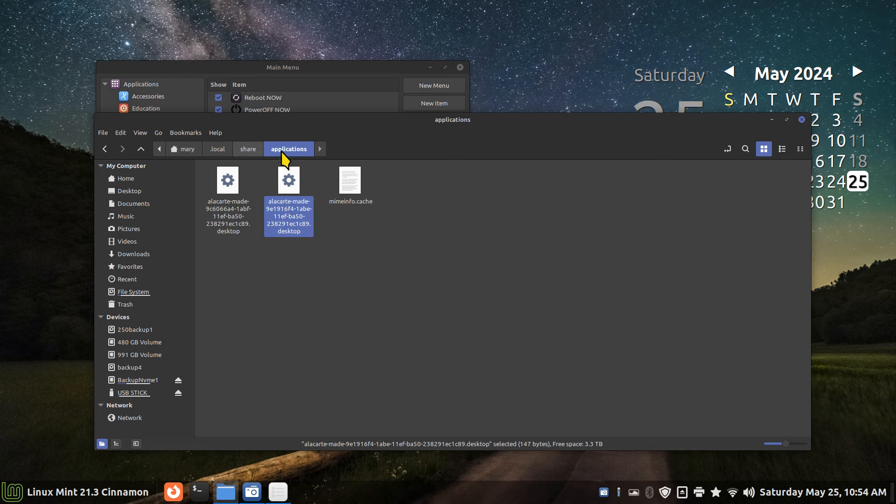
right_click(226, 182)
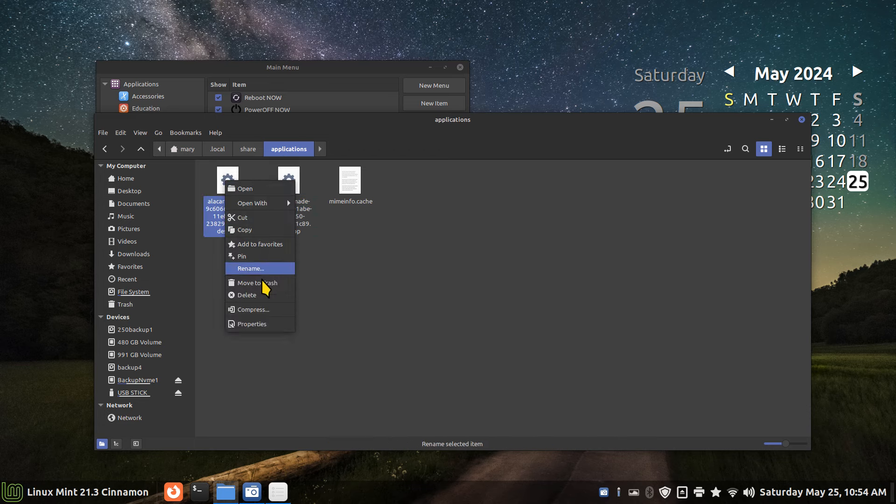
left_click(254, 325)
left_click_drag(454, 240, 435, 241)
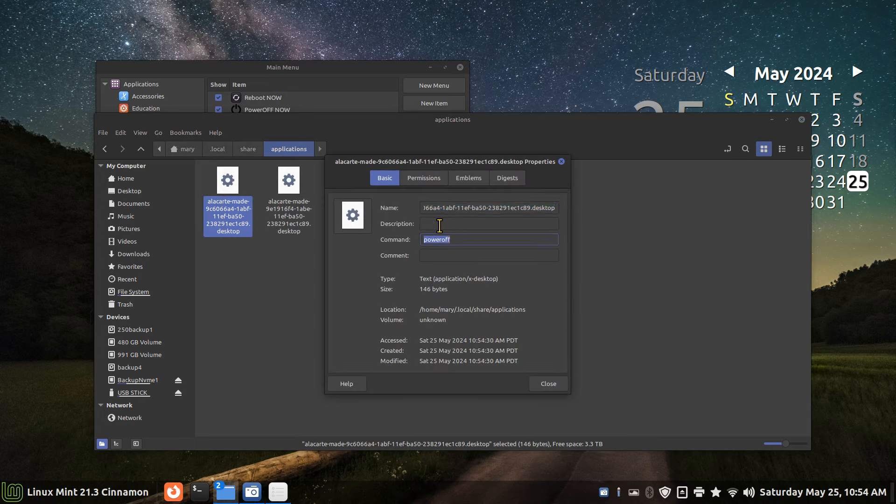
left_click(562, 162)
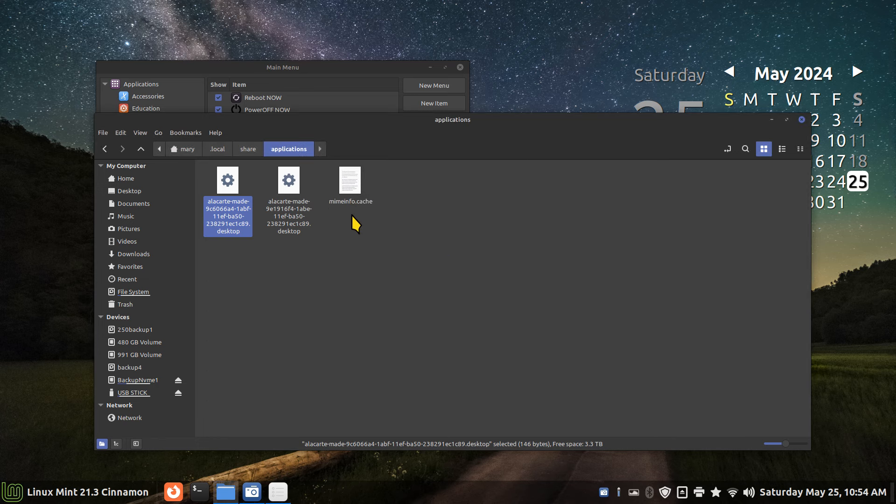
View the contents of mimeinfo.cache in the text editor, close it and close the file manager.
double_click(356, 177)
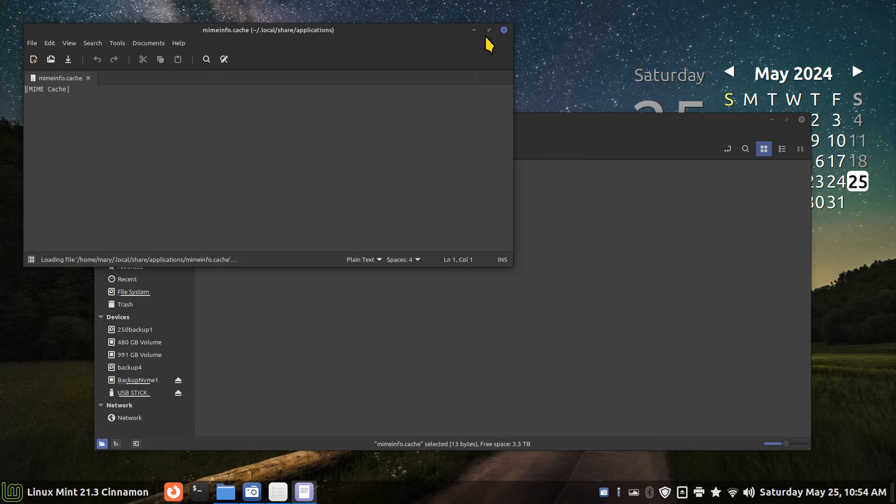
left_click(504, 30)
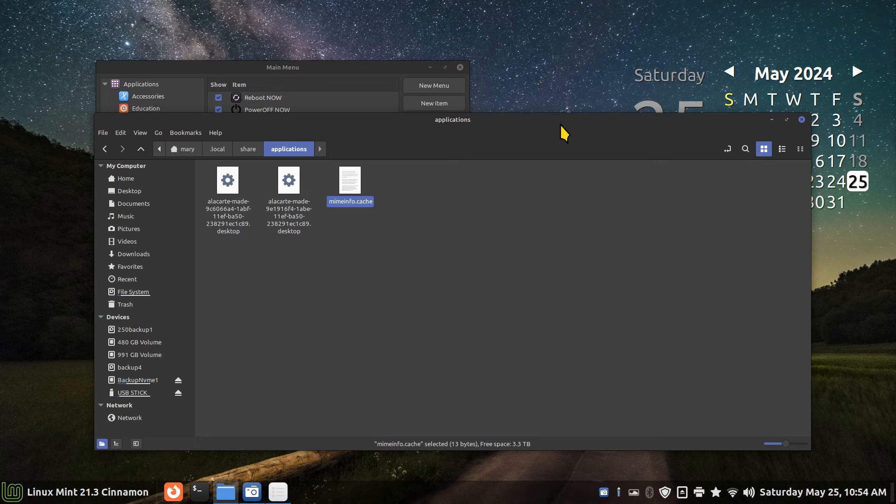
left_click_drag(564, 134, 615, 122)
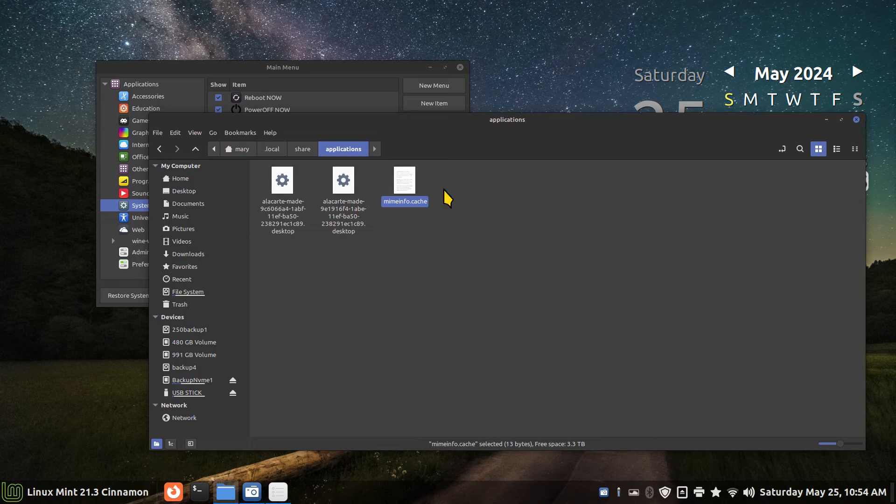
left_click(856, 119)
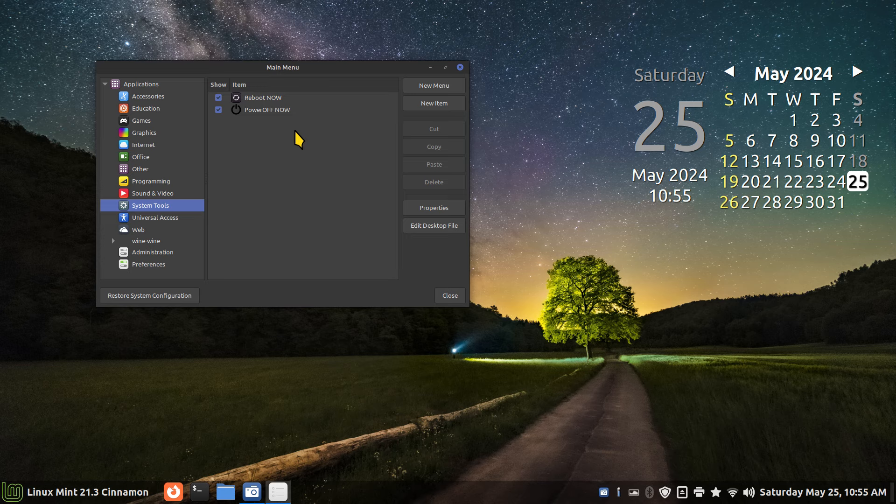
Change the PowerOFF NOW launcher's icon to gnome-shutdown, save it and close the menu editor.
left_click(254, 111)
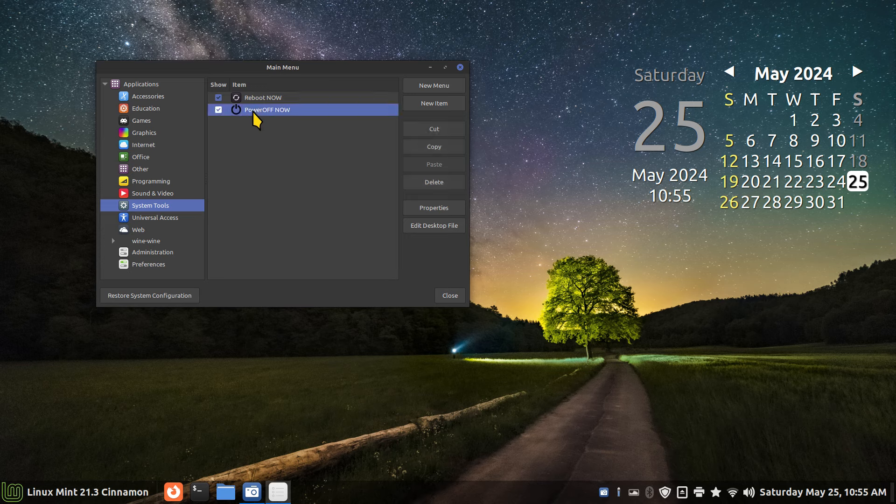
left_click(427, 209)
left_click(370, 226)
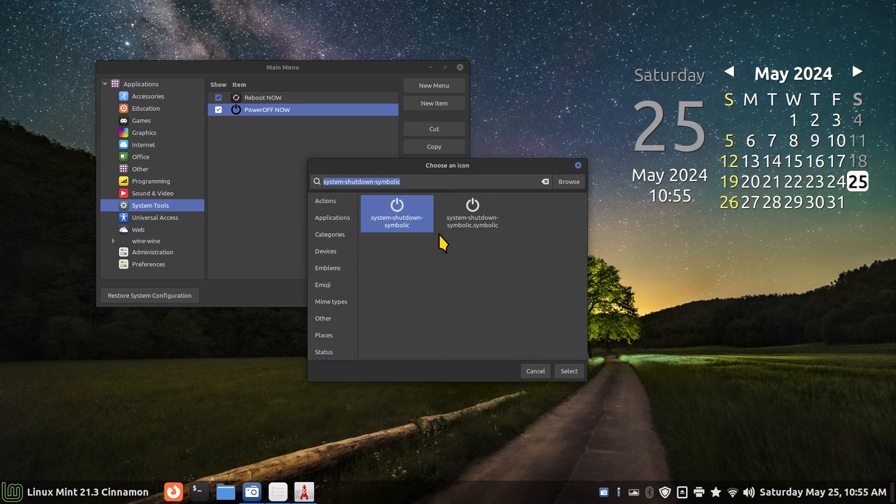
type("shut")
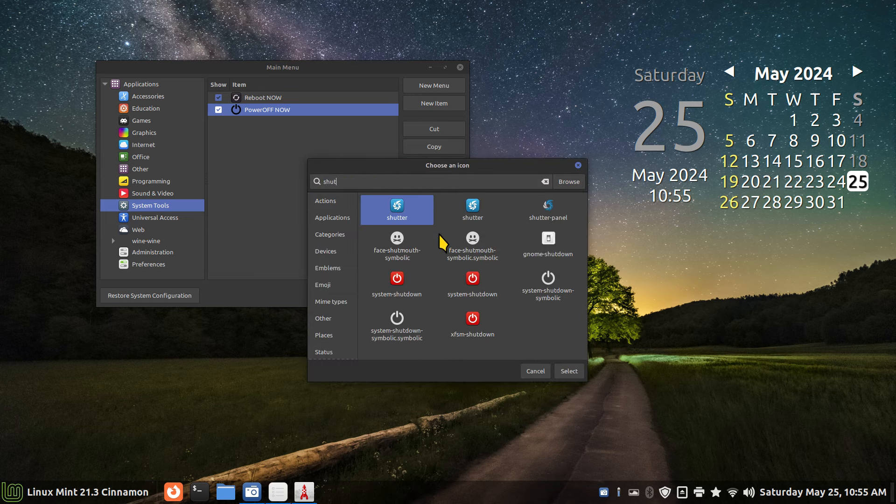
left_click(550, 241)
left_click(572, 372)
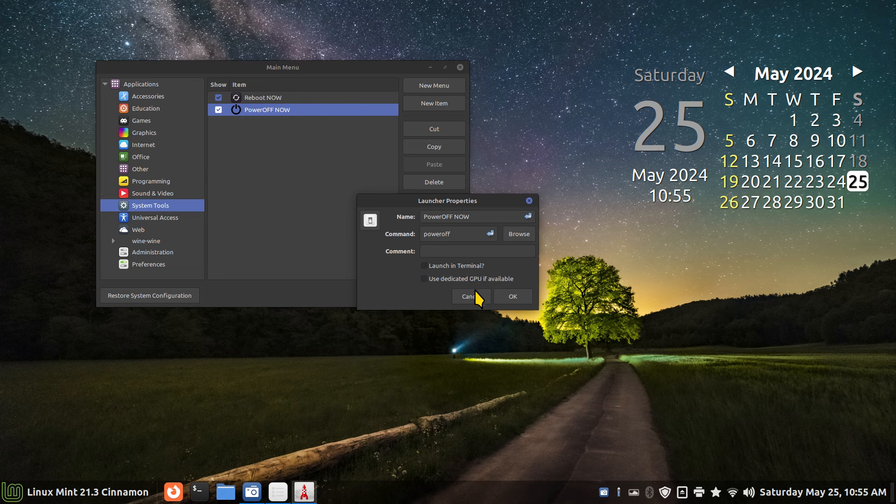
left_click(517, 299)
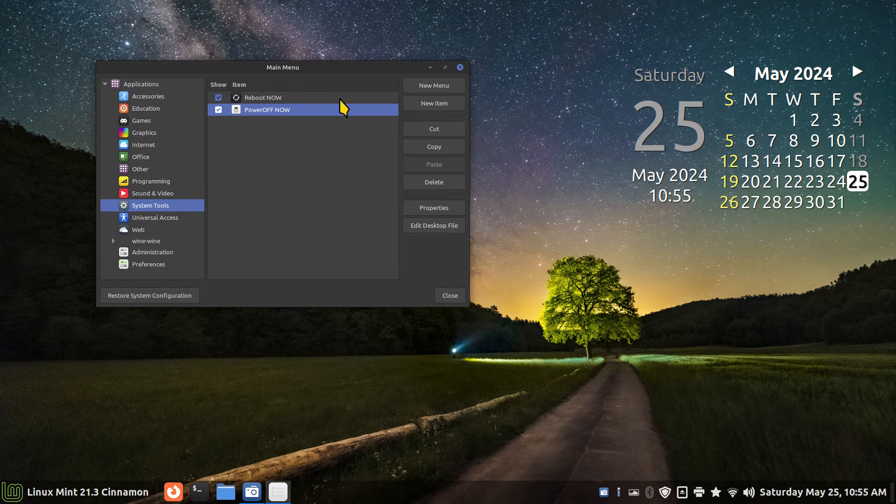
left_click(460, 68)
Add the PowerOFF NOW launcher from System Tools in the application menu to the panel.
left_click(19, 492)
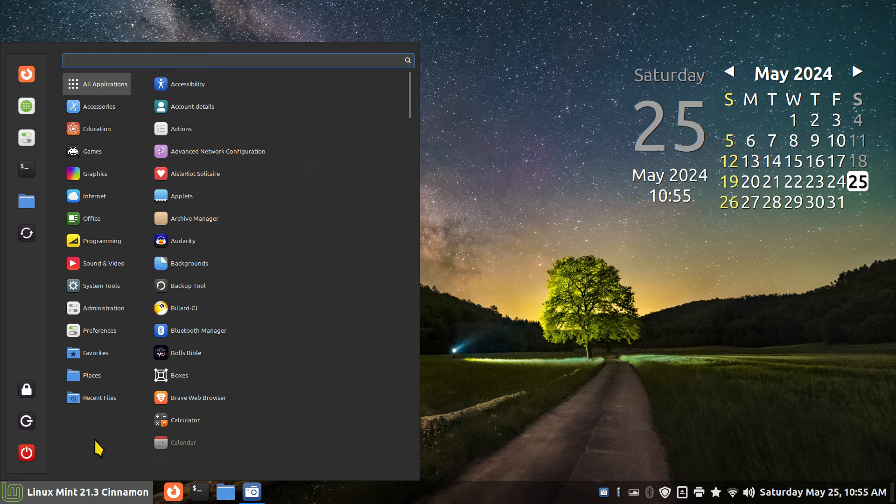
mouse_move(96, 289)
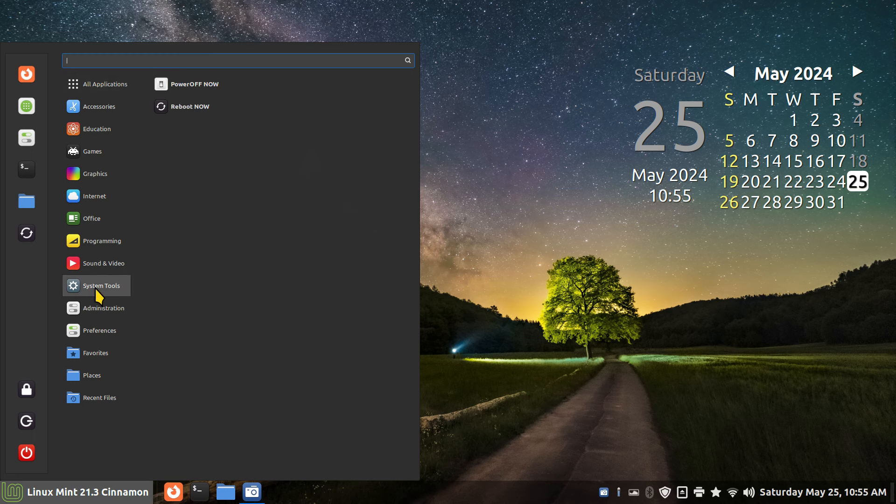
right_click(163, 85)
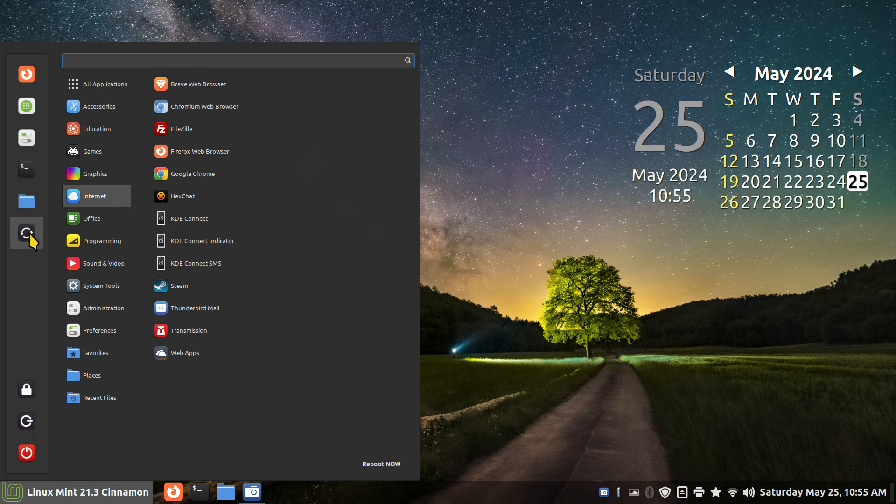
mouse_move(101, 286)
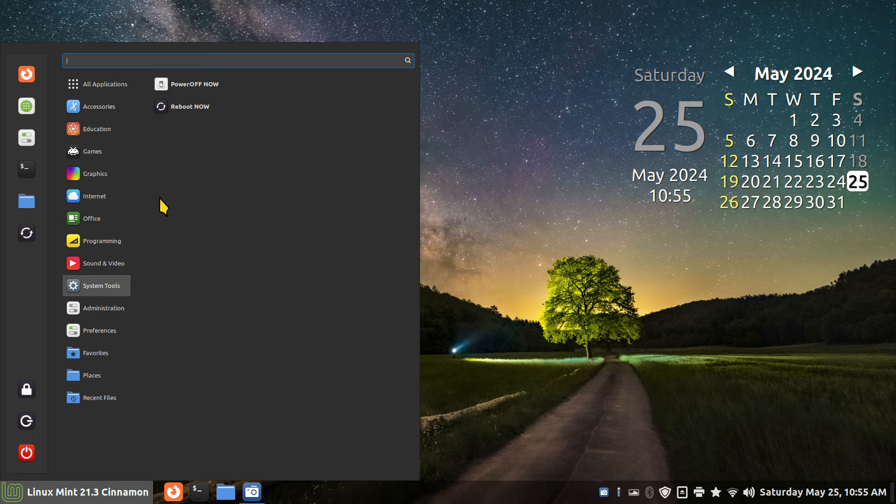
right_click(194, 88)
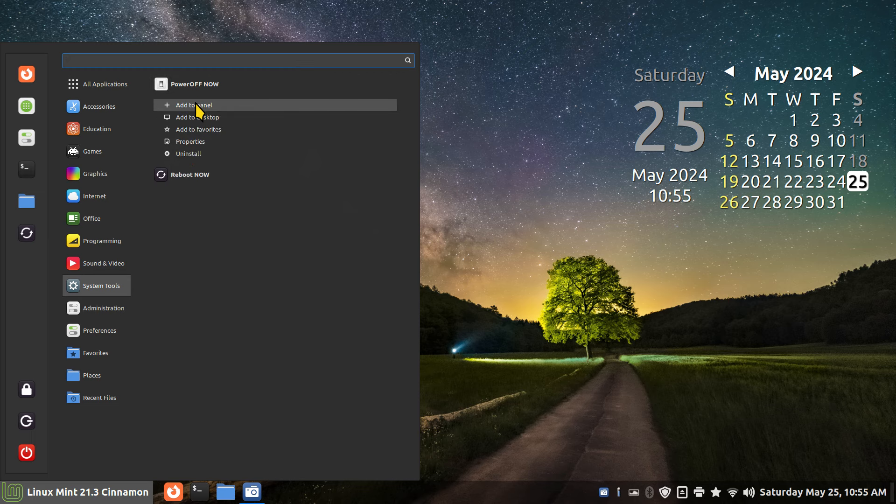
left_click(196, 105)
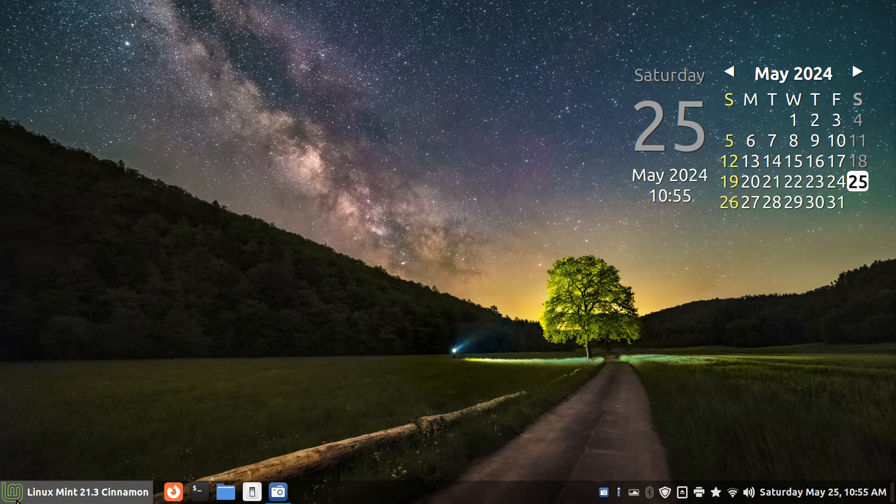
Add the PowerOFF NOW launcher from System Tools to the desktop.
left_click(17, 501)
mouse_move(90, 221)
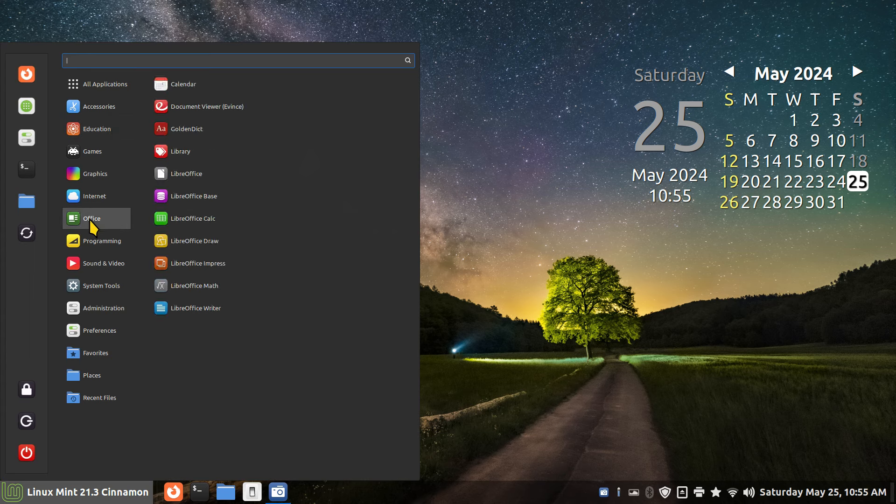
mouse_move(107, 285)
right_click(200, 85)
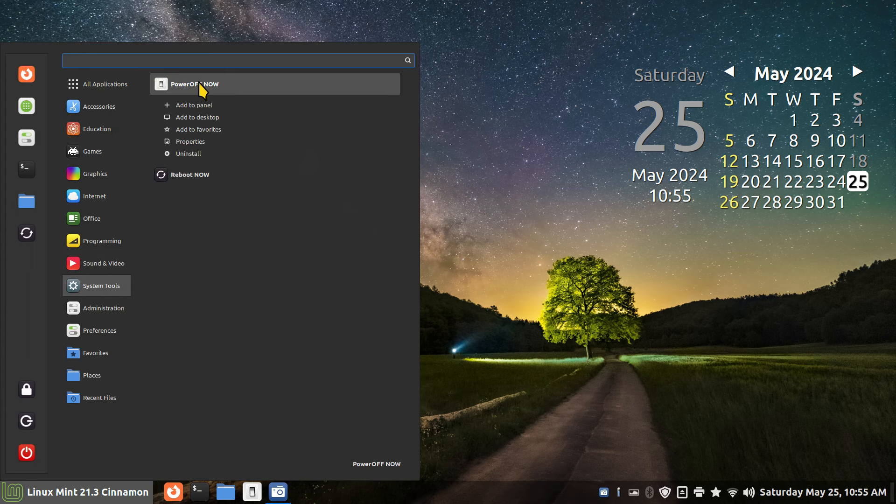
left_click(204, 117)
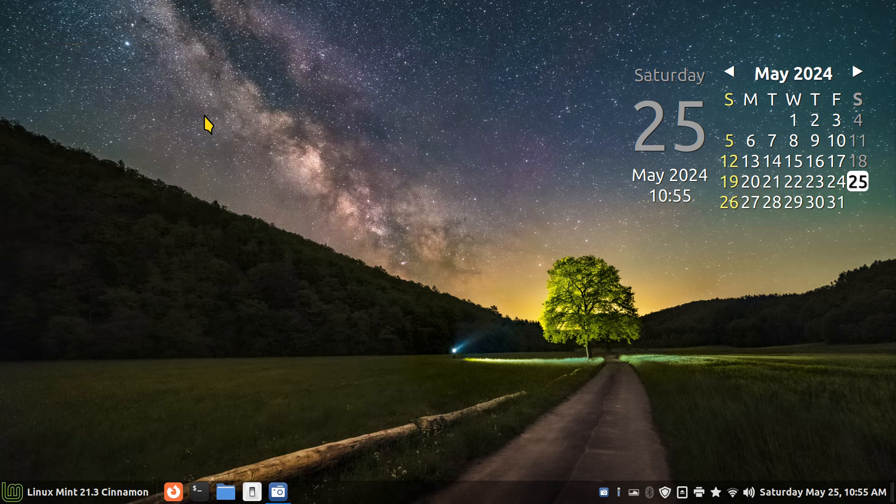
Add the PowerOFF NOW launcher from System Tools to the application menu's favorites.
right_click(7, 493)
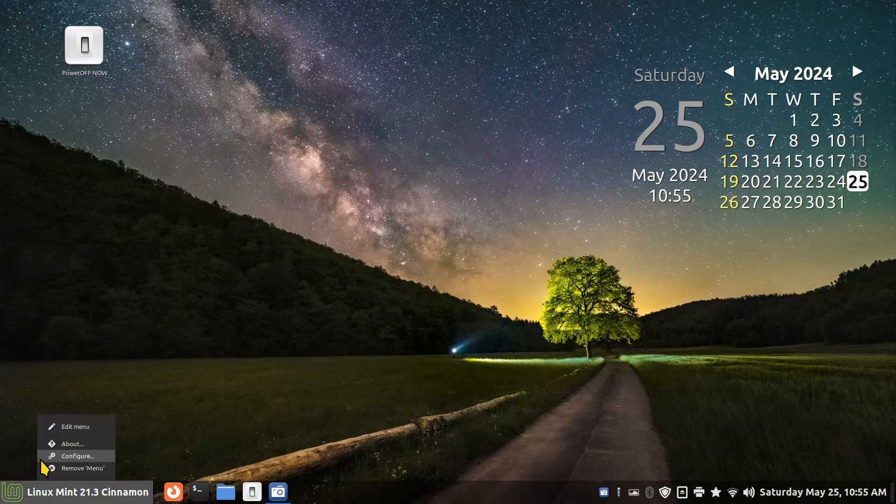
left_click(23, 436)
left_click(7, 496)
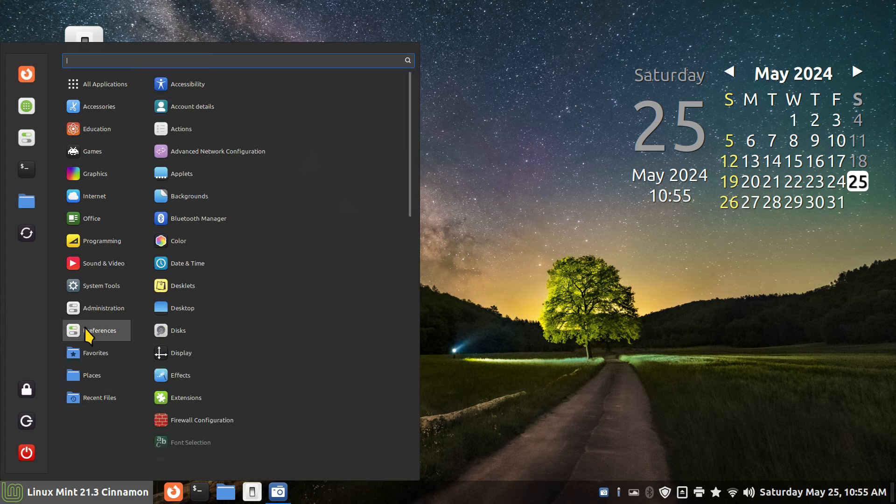
mouse_move(110, 295)
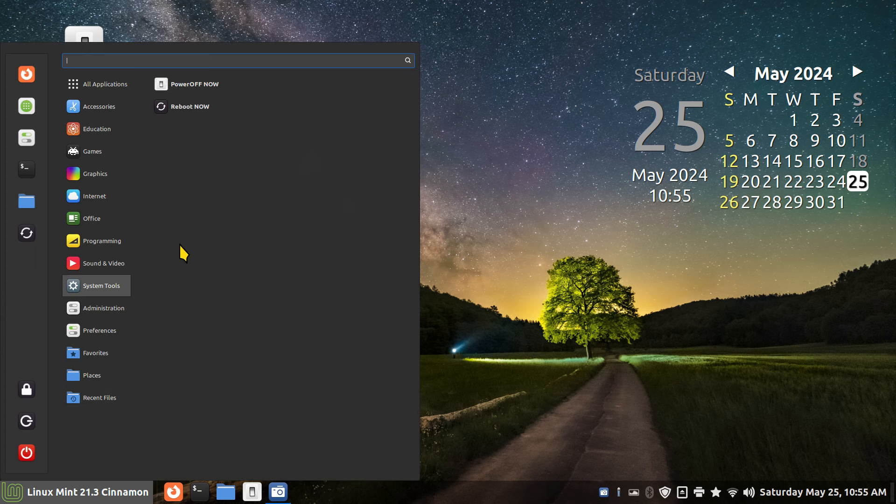
right_click(201, 86)
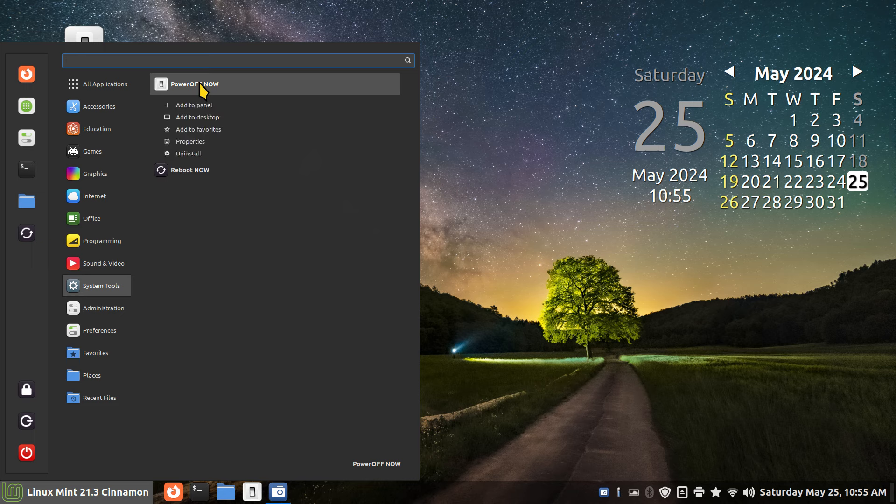
left_click(210, 131)
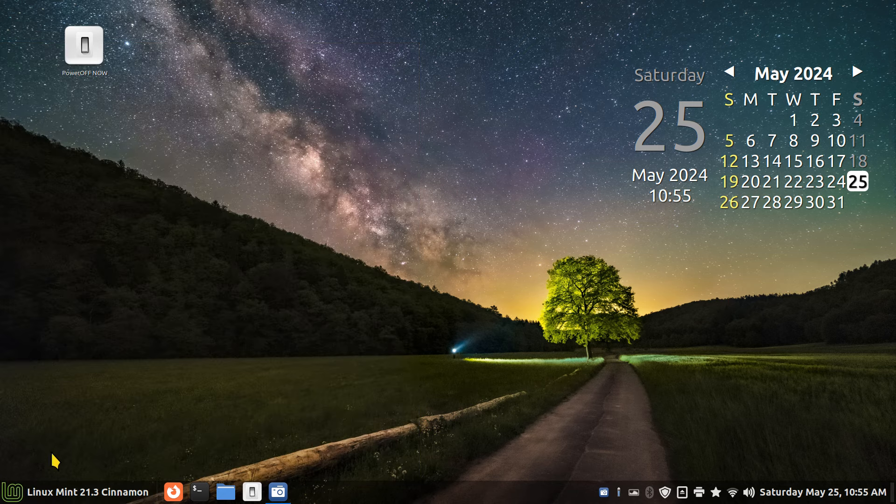
Bring up the shutdown dialog from the application menu and dismiss it without shutting down.
left_click(51, 492)
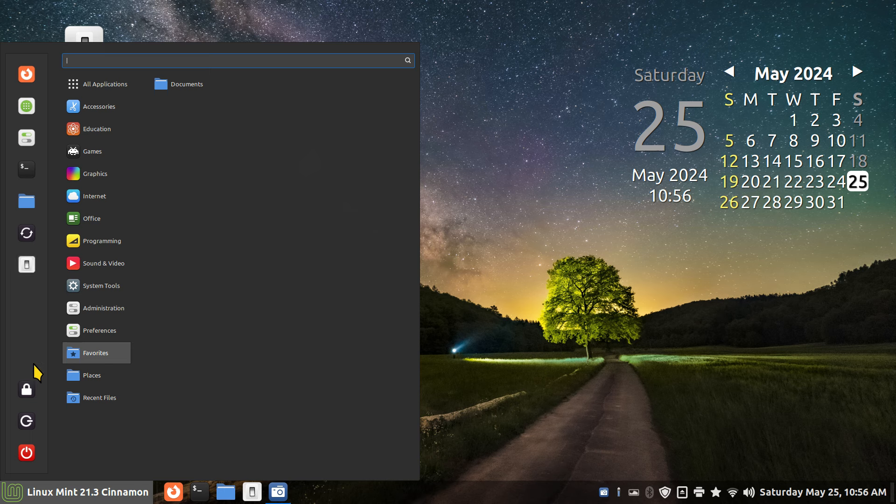
left_click(28, 454)
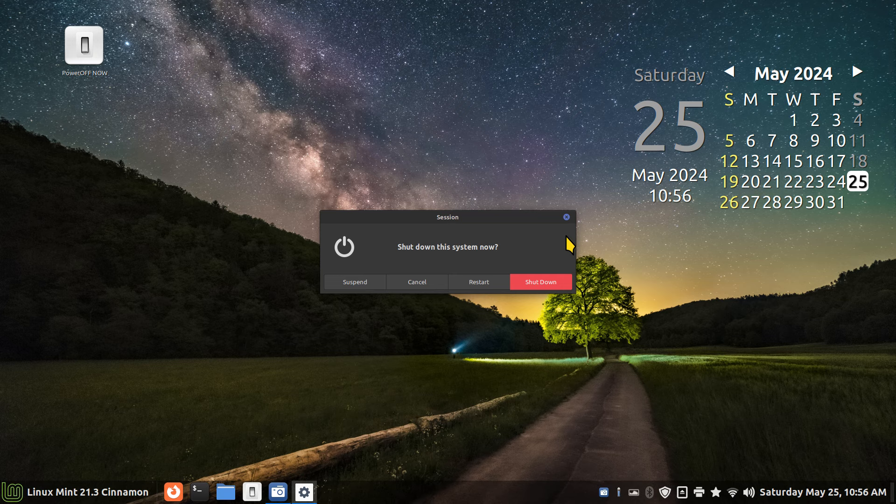
left_click(566, 217)
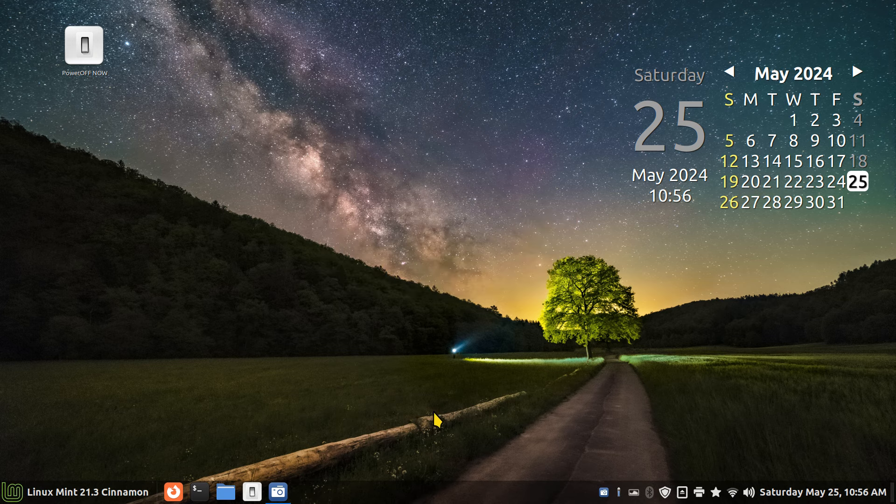
Enable the timer when logging out or shutting down in the General system settings and close the settings.
right_click(415, 498)
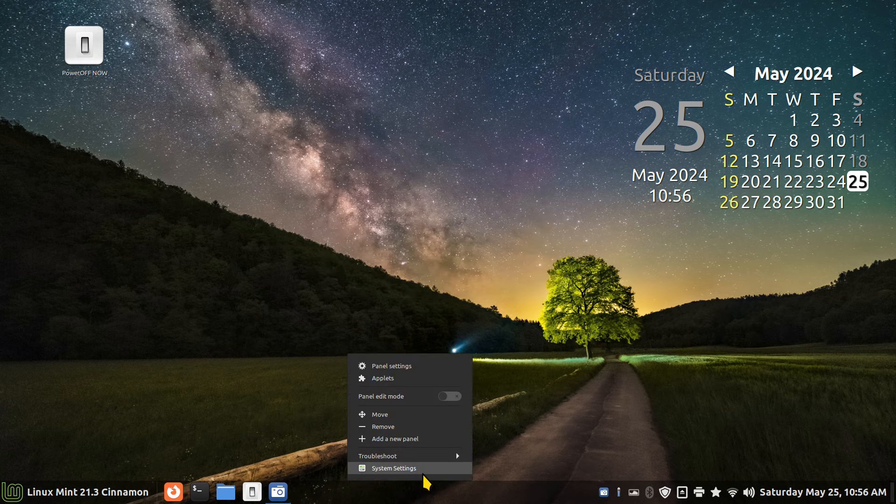
left_click(411, 468)
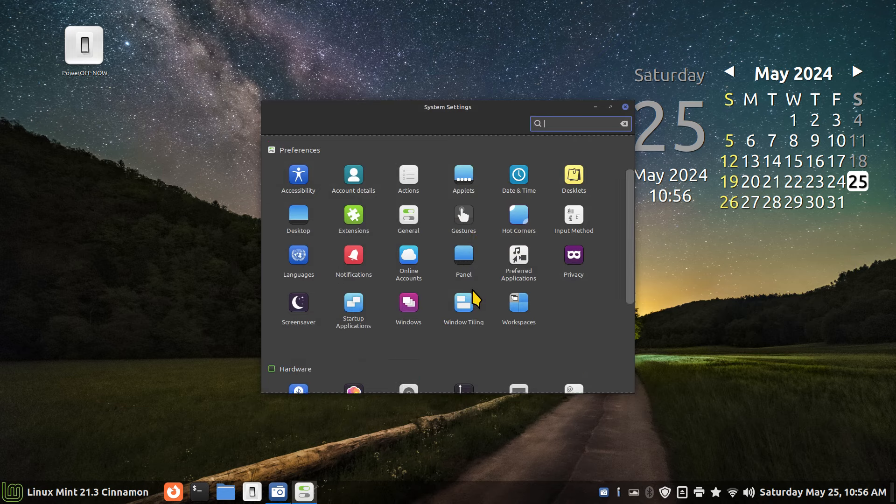
left_click(409, 217)
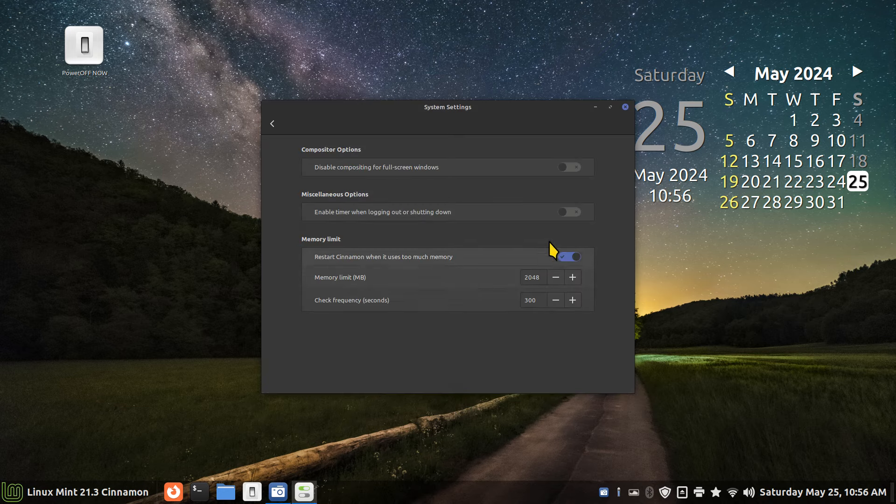
left_click(574, 213)
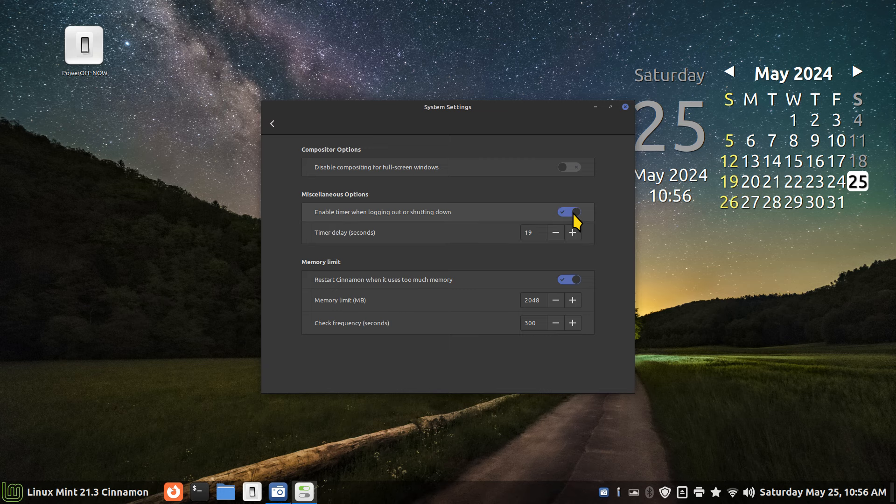
double_click(528, 232)
left_click(626, 107)
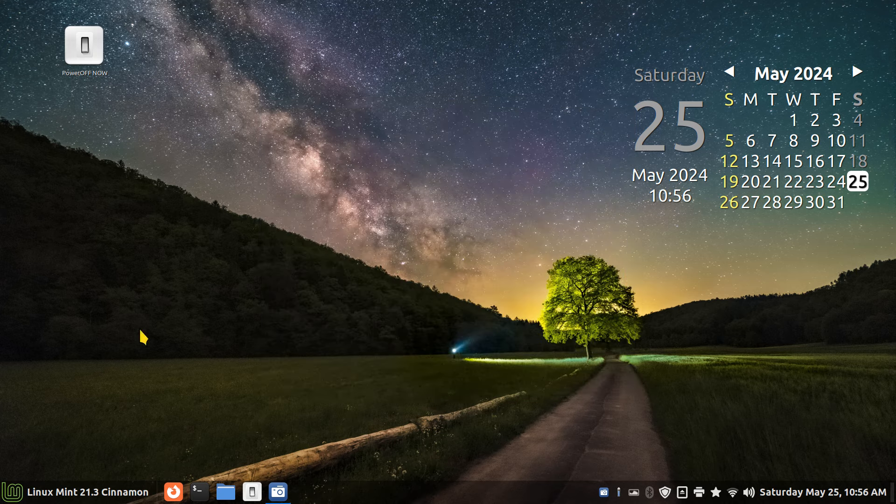
Check the shutdown dialog's countdown timer and cancel the shutdown.
left_click(12, 492)
left_click(24, 464)
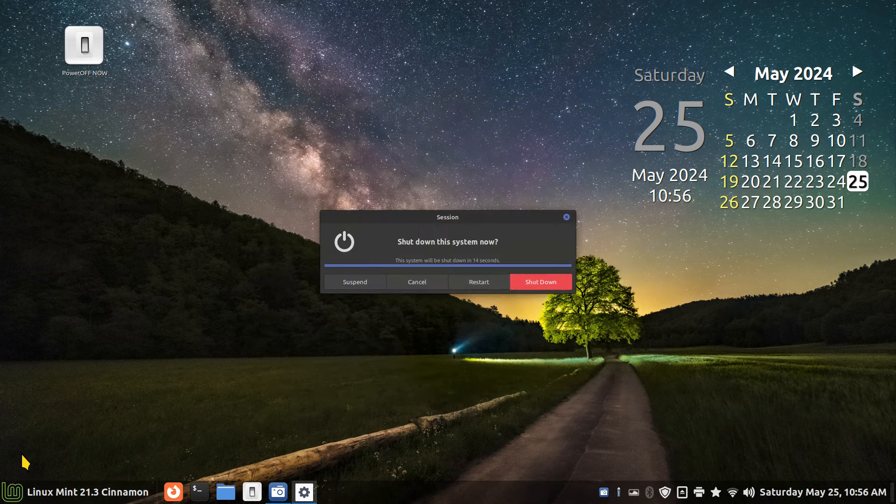
left_click(427, 284)
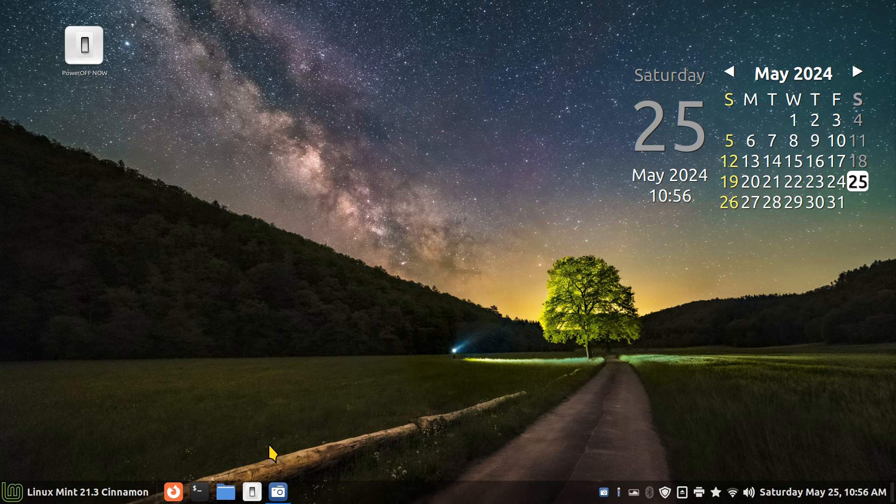
left_click(70, 492)
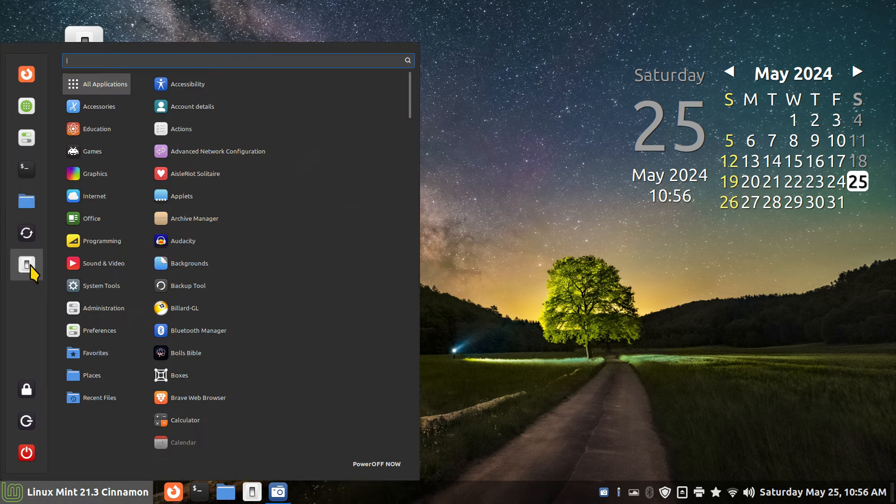
left_click(501, 392)
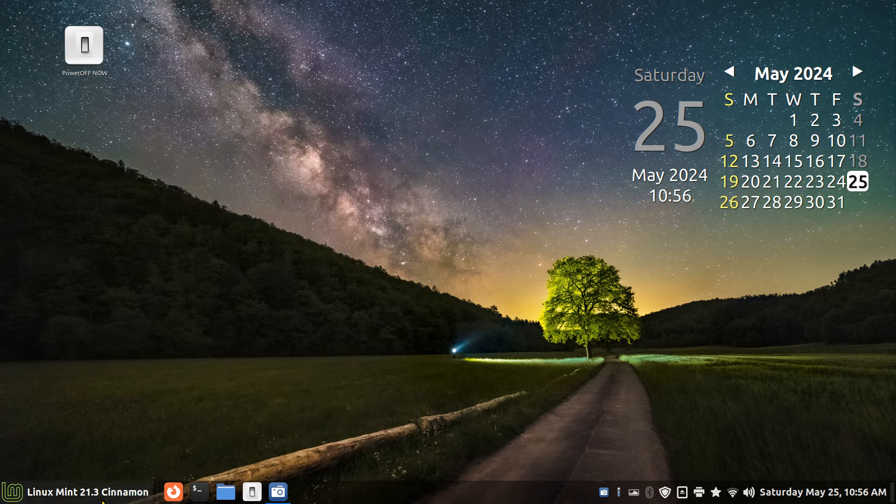
left_click(70, 492)
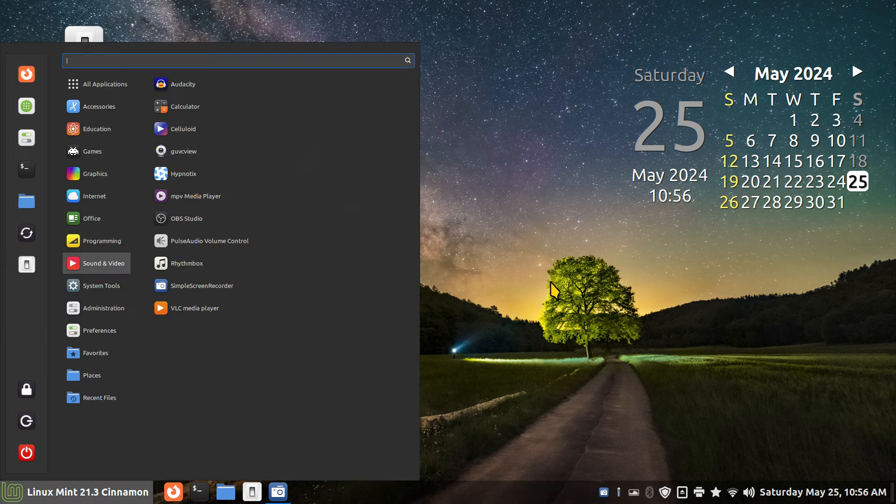
left_click(237, 31)
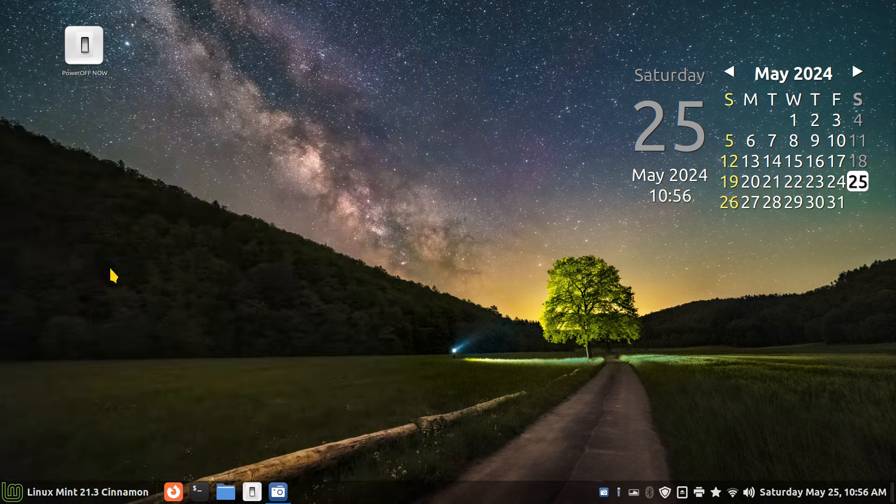
Place the Reboot NOW launcher from System Tools on the panel between the file manager and PowerOFF NOW.
left_click(23, 496)
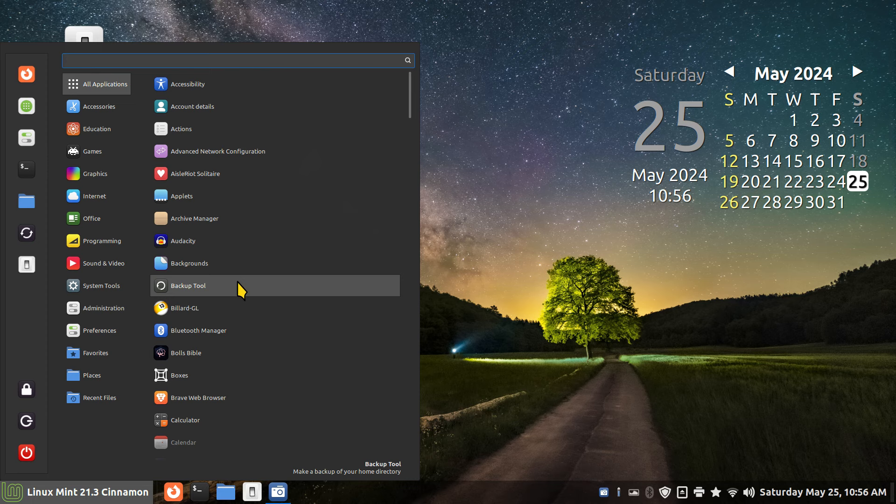
mouse_move(98, 286)
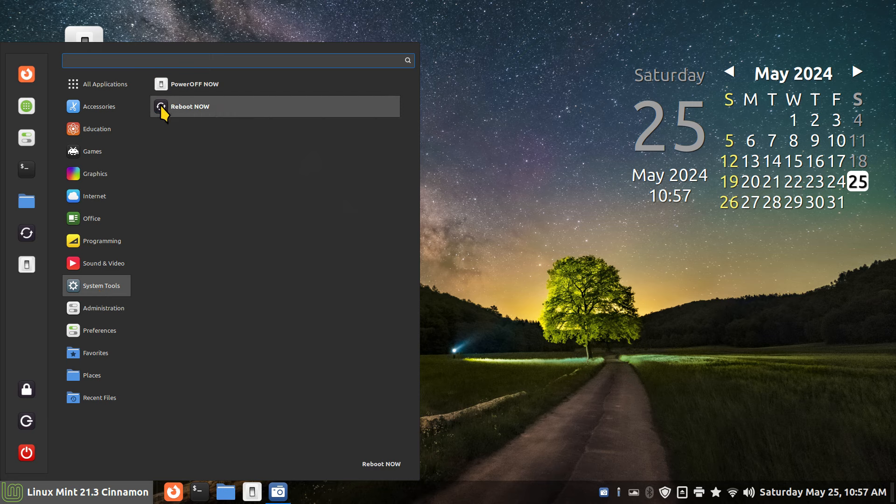
mouse_move(162, 111)
left_mouse_down()
mouse_move(218, 465)
mouse_move(250, 497)
left_mouse_up()
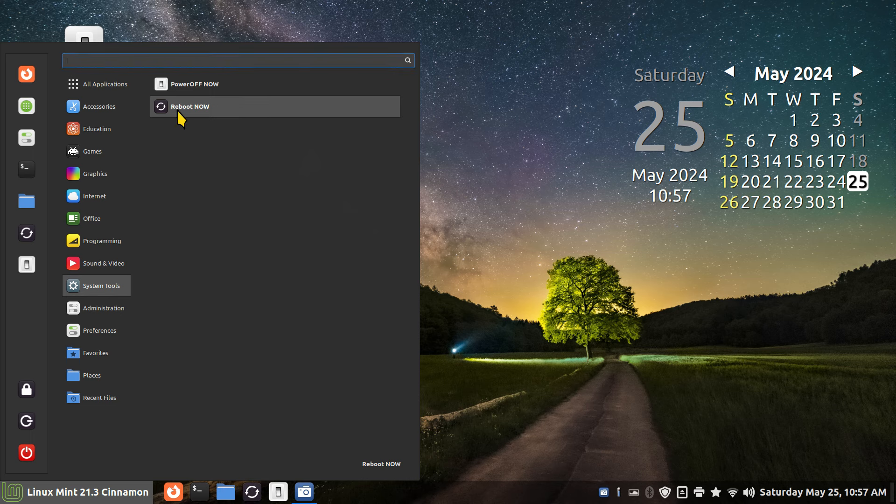
Try to place the Reboot NOW launcher from System Tools directly onto the desktop and close the application menu.
mouse_move(128, 172)
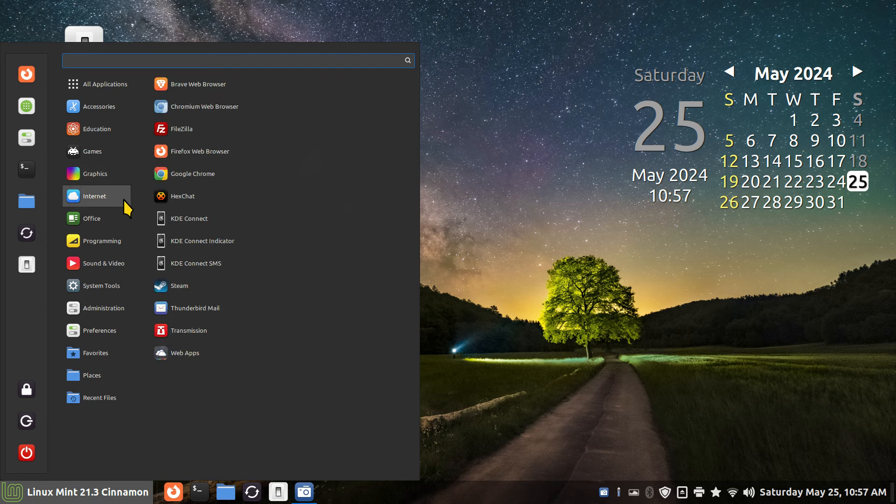
mouse_move(115, 293)
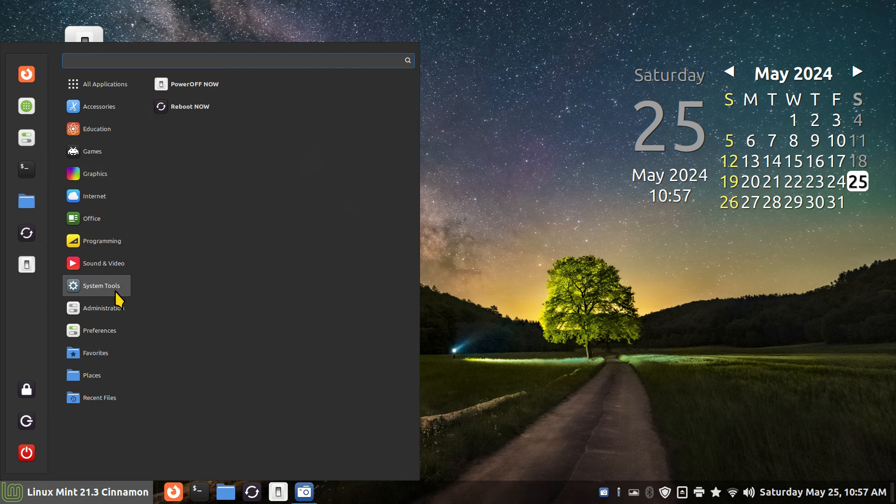
right_click(175, 105)
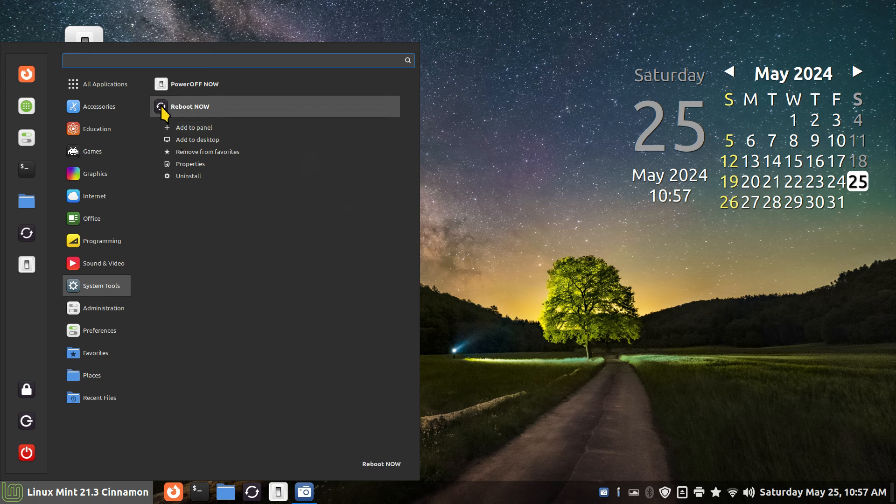
left_click_drag(162, 109, 508, 138)
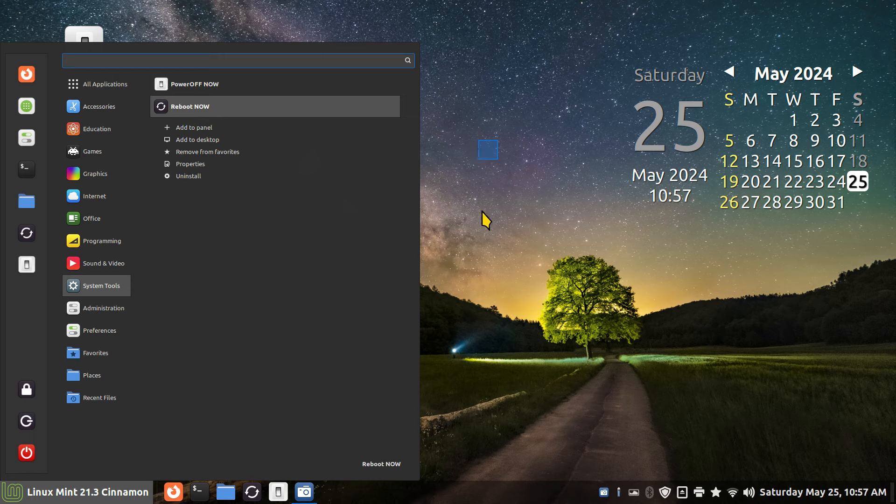
left_click(456, 263)
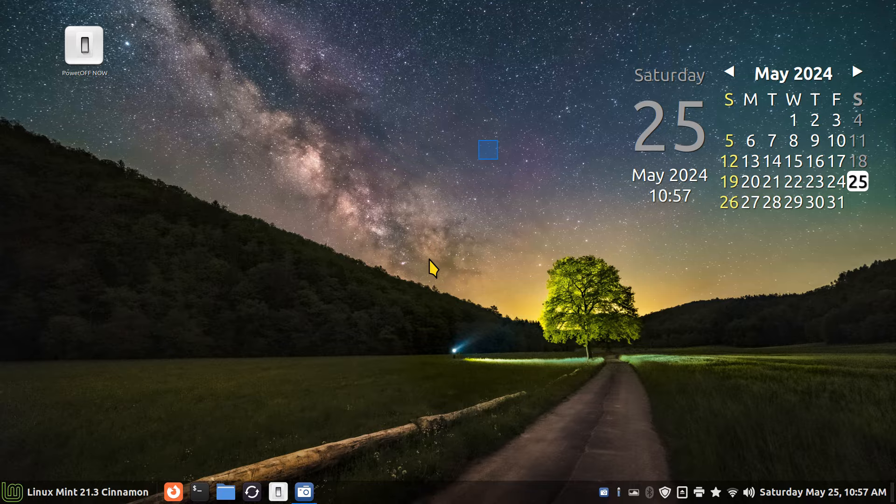
Restart the Cinnamon desktop by running the r command.
key("alt+F2")
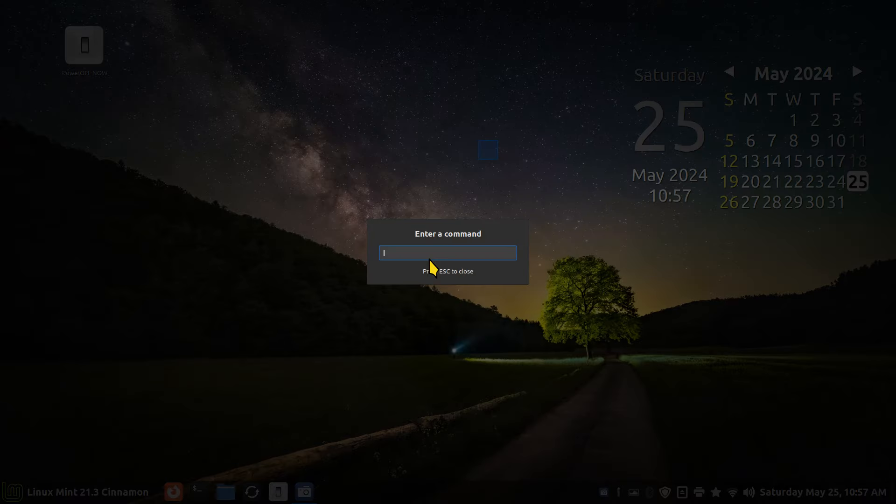
type("r")
key("Return")
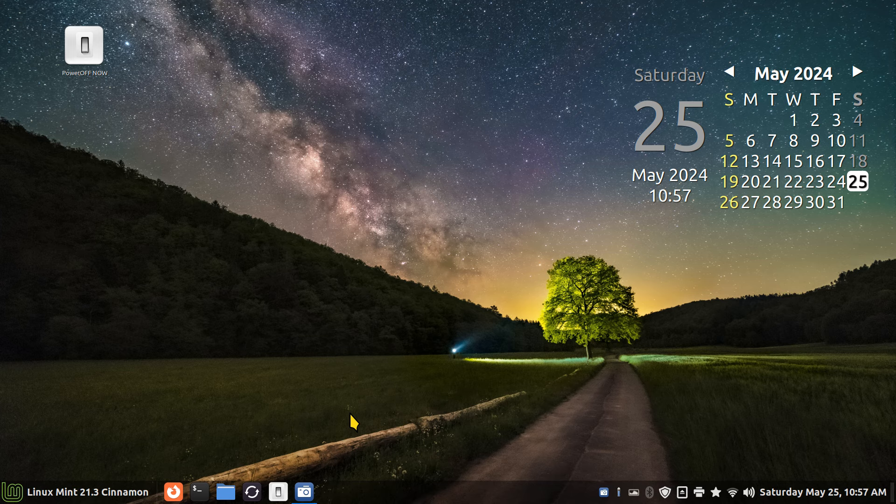
Add the Reboot NOW launcher from System Tools to the desktop.
left_click(10, 495)
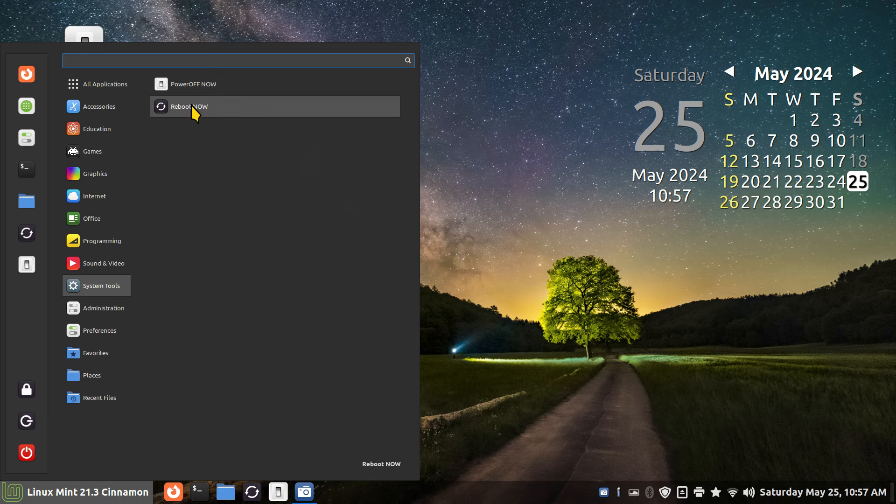
right_click(195, 112)
left_click(210, 139)
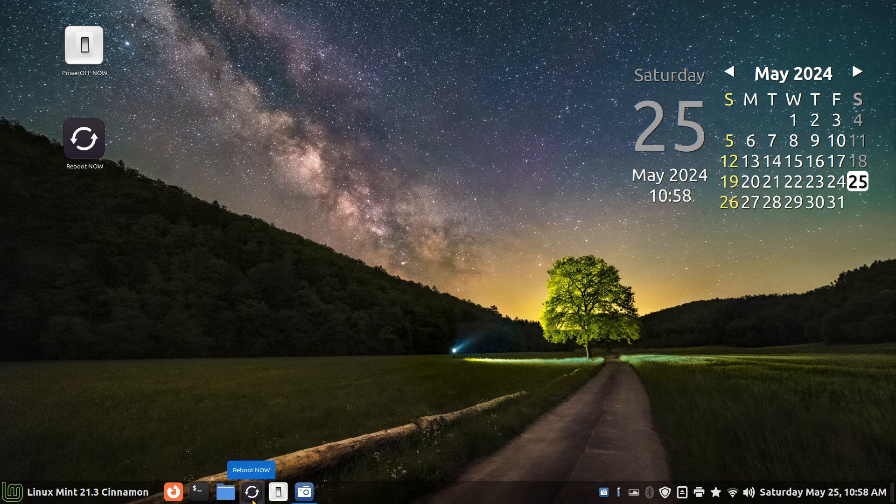
left_click(40, 493)
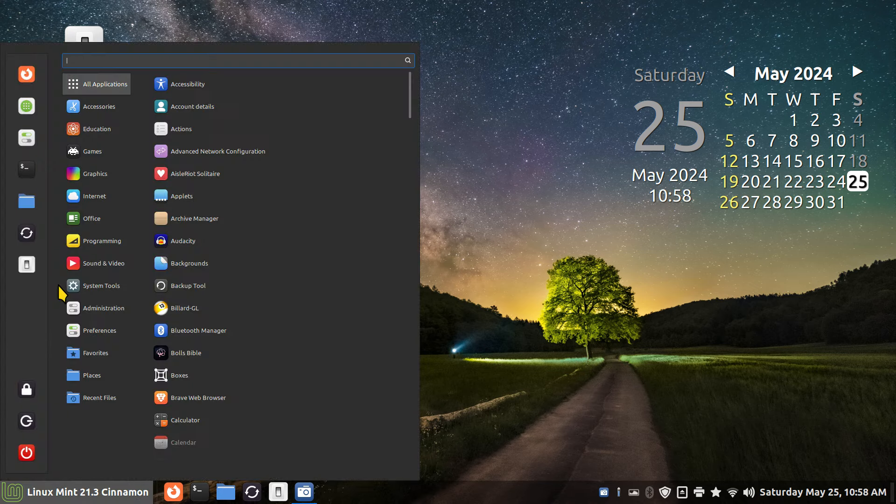
mouse_move(64, 267)
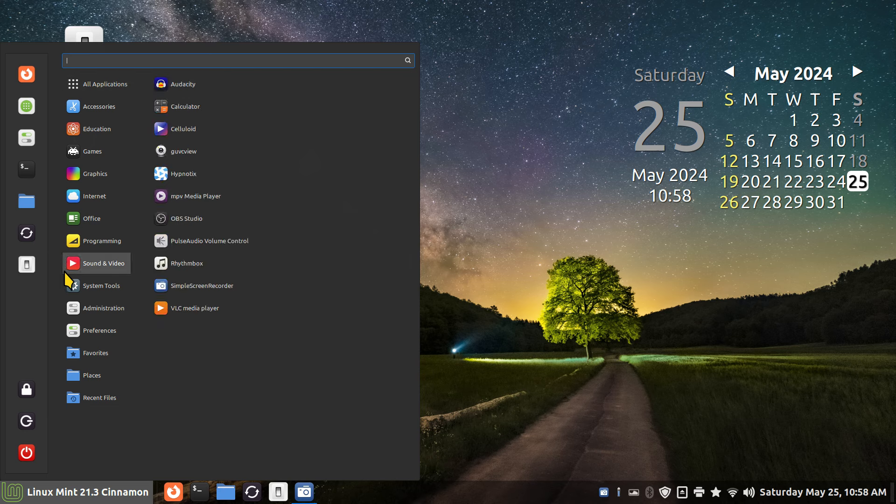
mouse_move(121, 298)
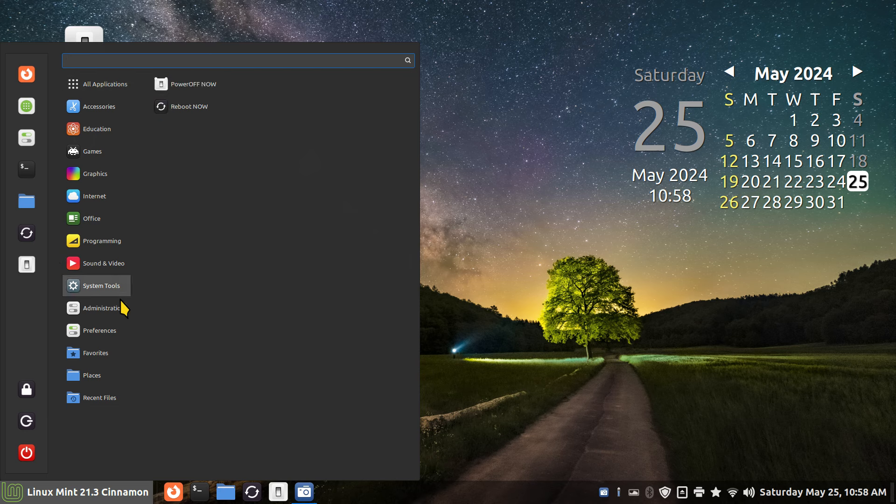
left_click(518, 326)
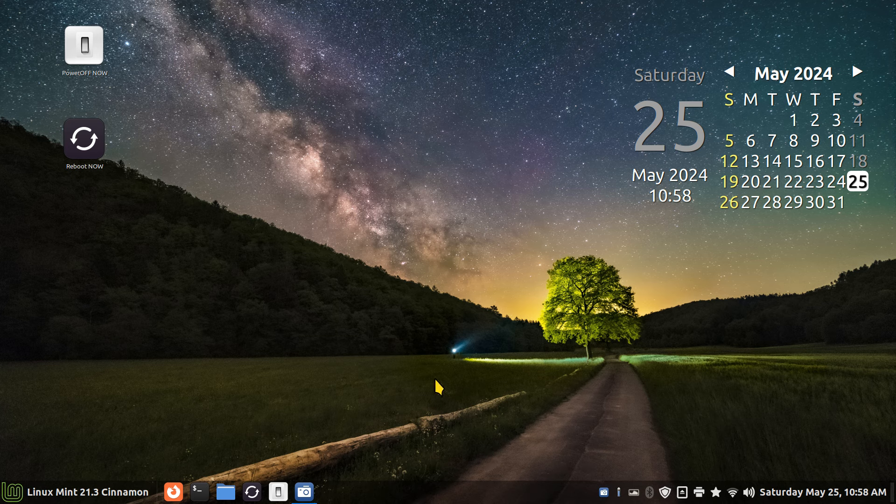
Unpin the Reboot NOW and PowerOFF NOW launchers from the panel.
right_click(252, 497)
left_click(264, 468)
right_click(254, 491)
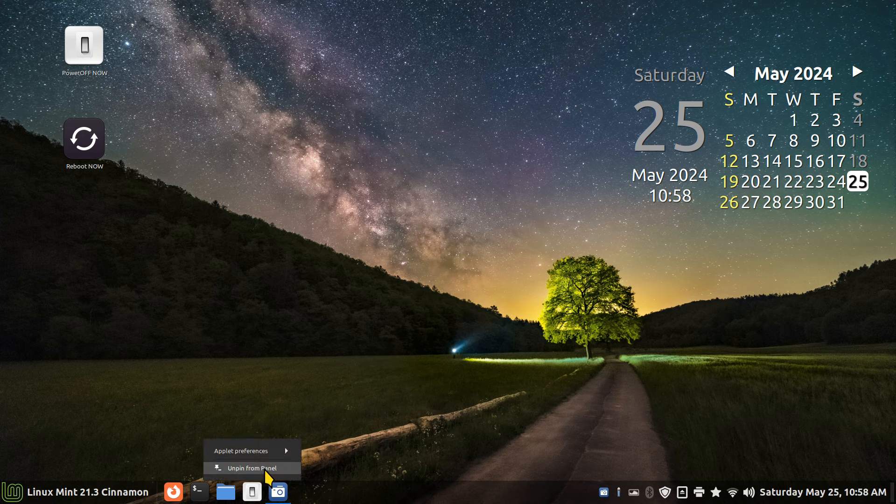
left_click(266, 469)
left_click(56, 493)
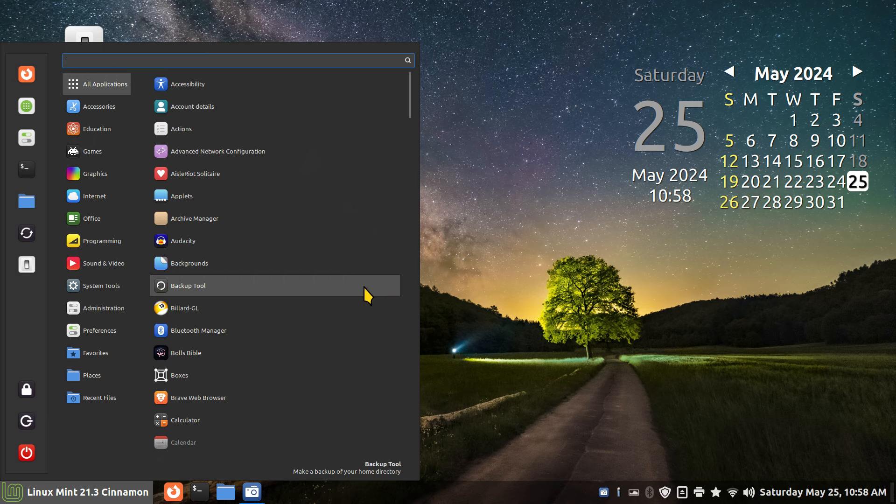
left_click(488, 273)
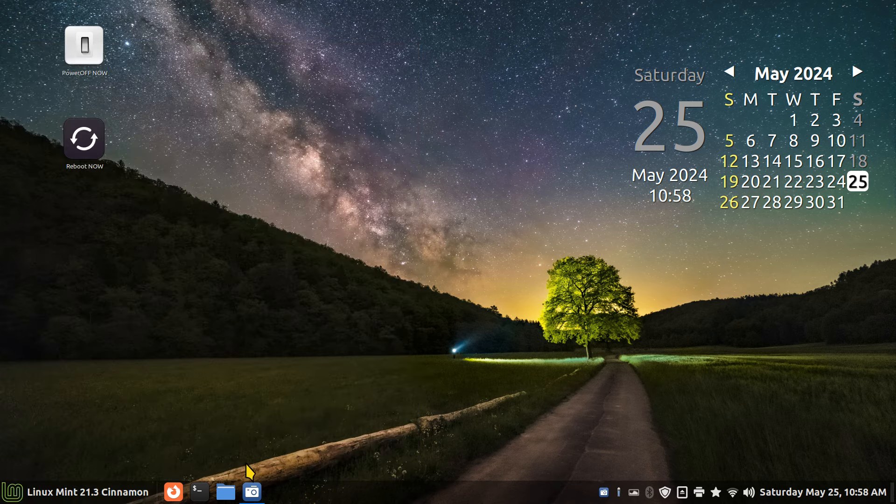
Open the home folder in the file manager and go to .local/share/applications.
left_click(227, 493)
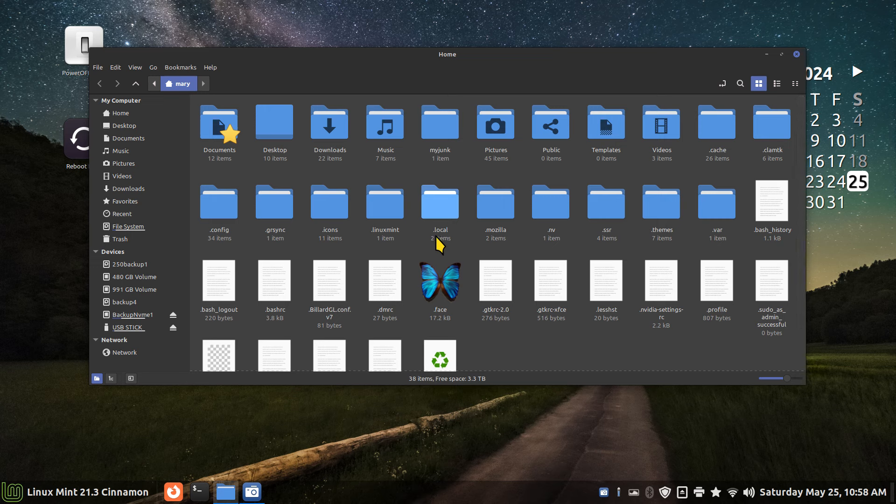
double_click(439, 205)
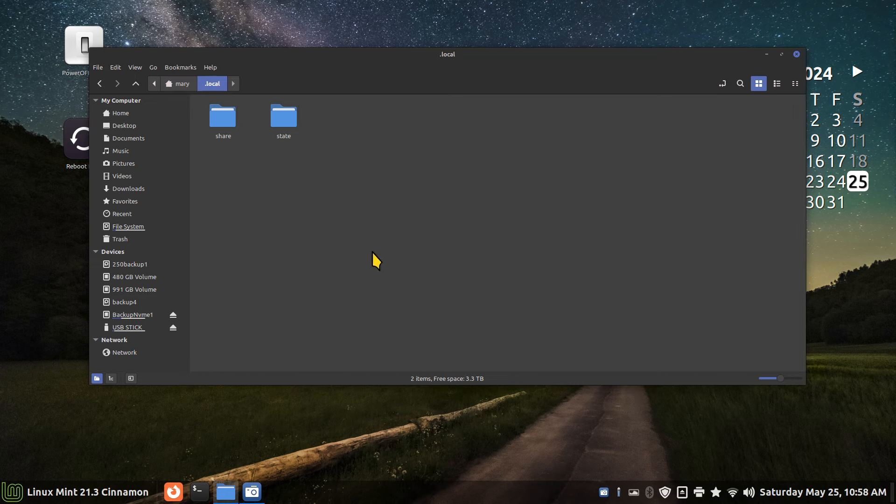
scroll(372, 251, "up", 3)
double_click(256, 163)
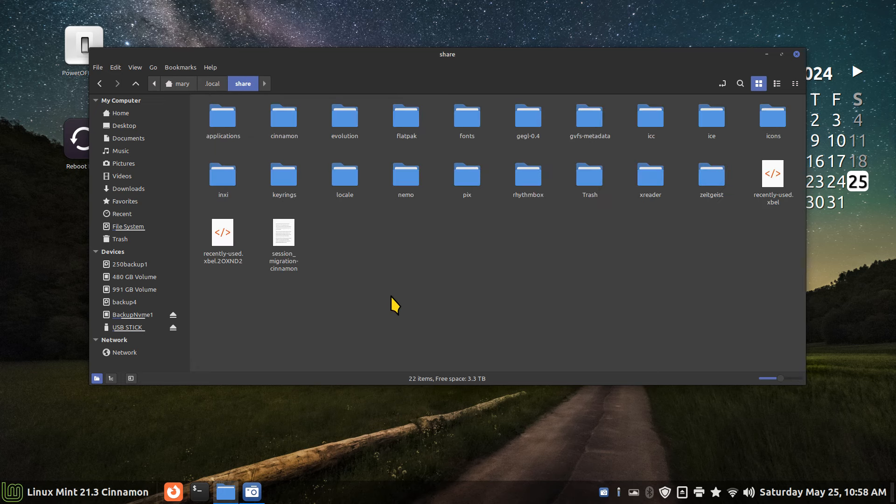
scroll(391, 296, "up", 2)
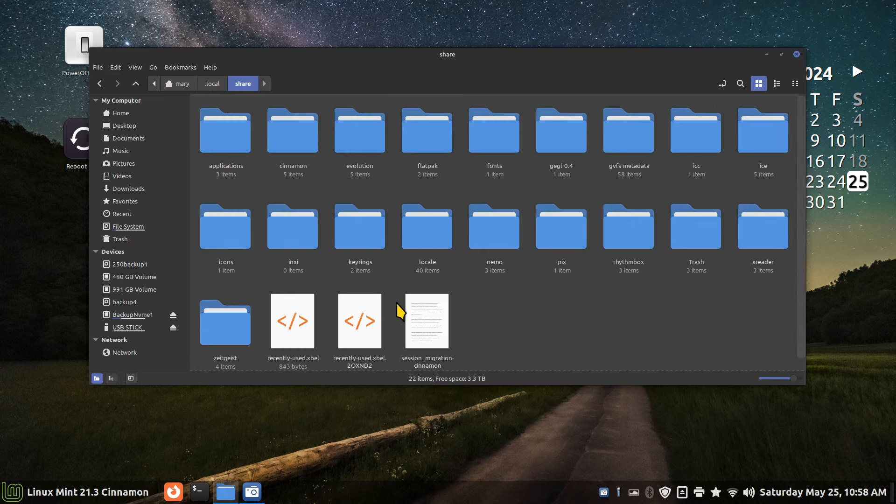
double_click(223, 137)
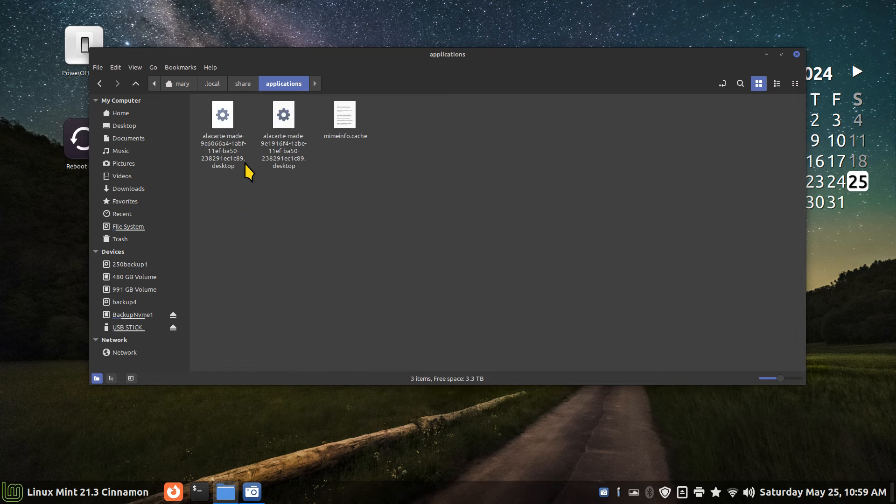
Move the file manager window aside and delete the PowerOFF NOW and Reboot NOW launchers from the desktop.
left_click_drag(354, 56, 555, 76)
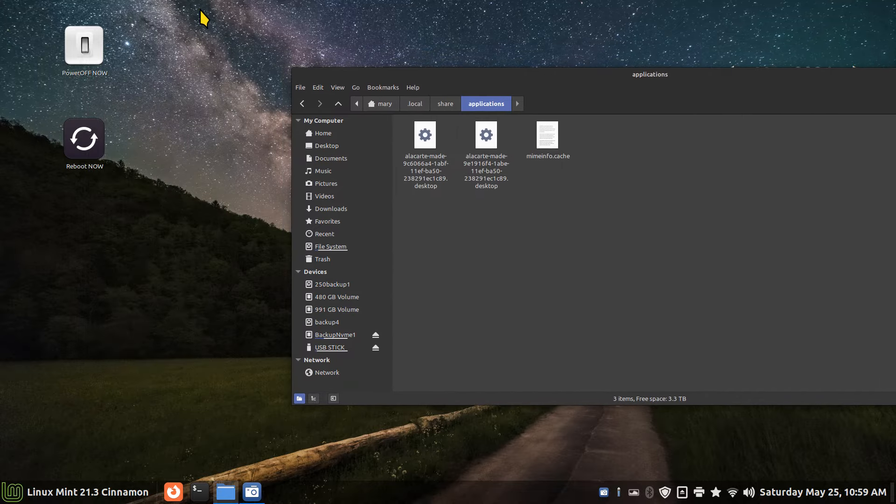
left_click_drag(200, 9, 65, 194)
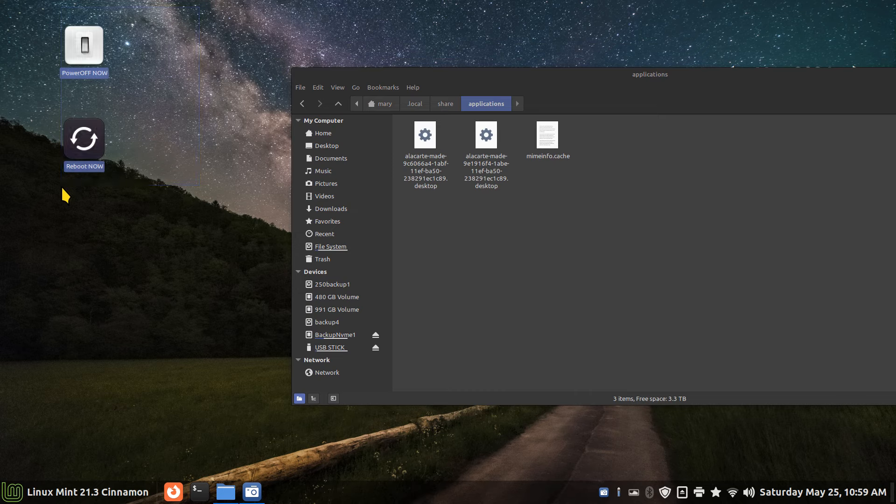
key("Delete")
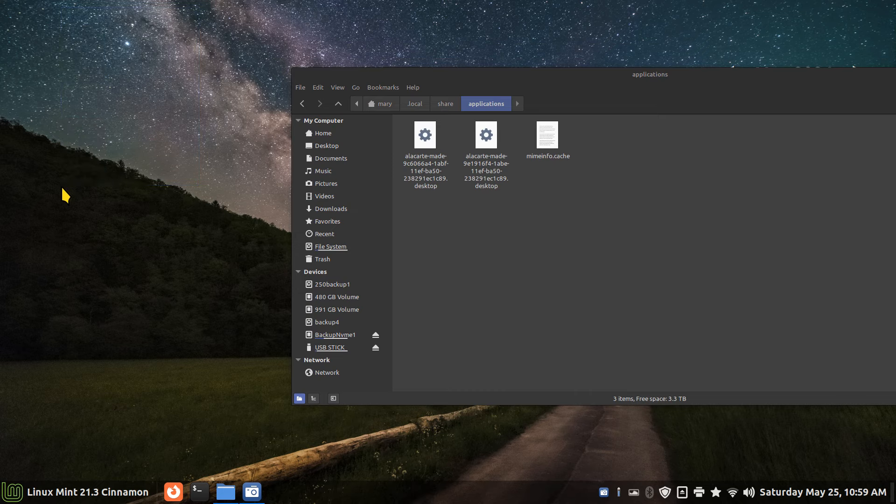
left_click(10, 492)
left_click_drag(26, 264, 172, 292)
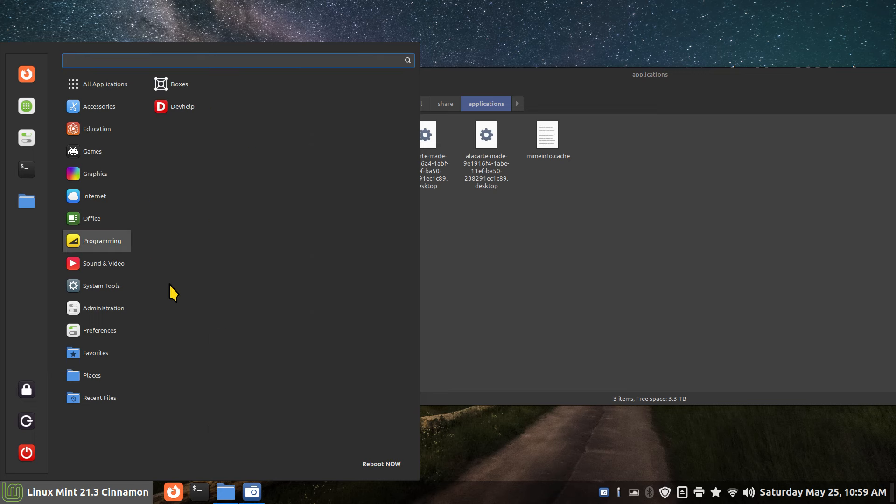
mouse_move(102, 286)
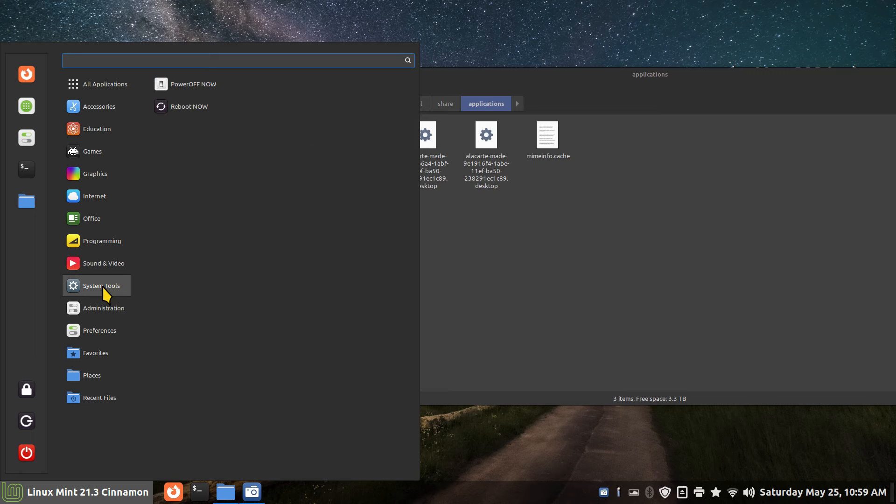
right_click(190, 106)
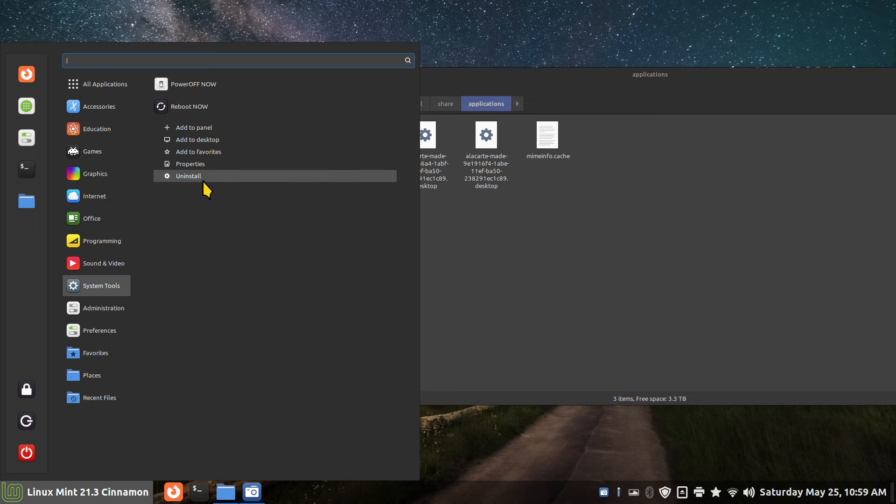
left_click(553, 80)
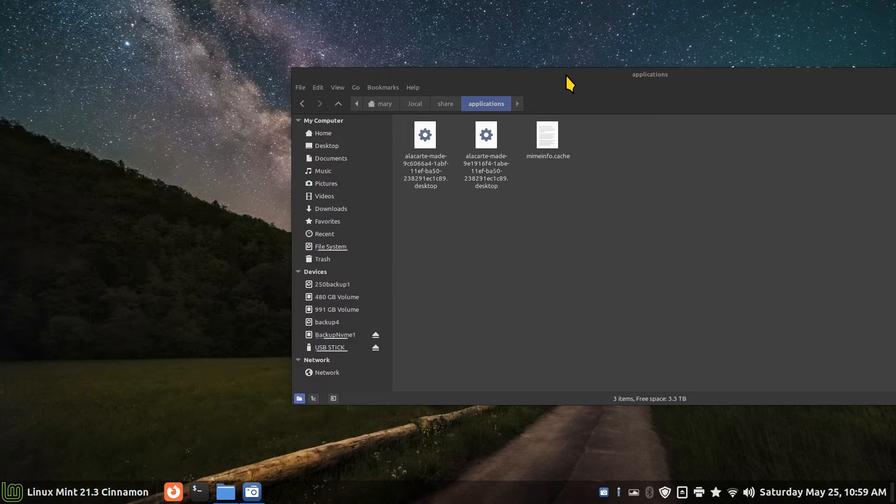
Narrow the applications folder window and place it clear of the area where the application menu opens.
left_click_drag(570, 84, 301, 70)
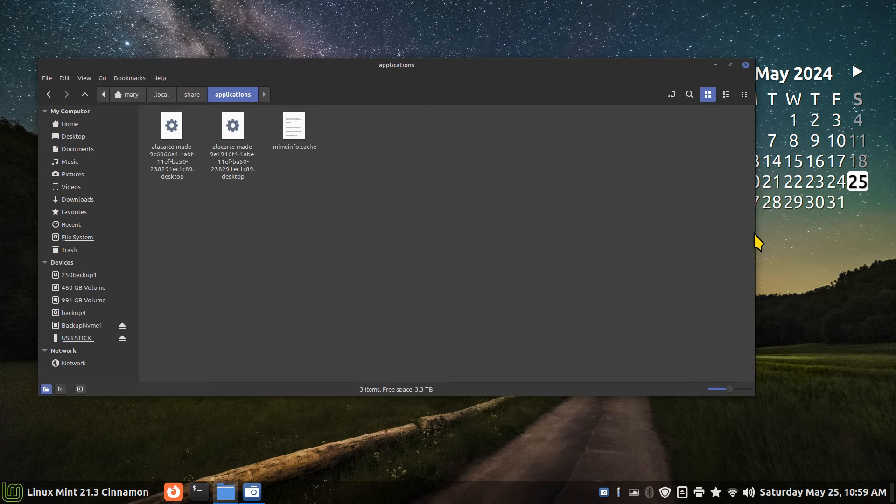
left_click_drag(756, 230, 482, 218)
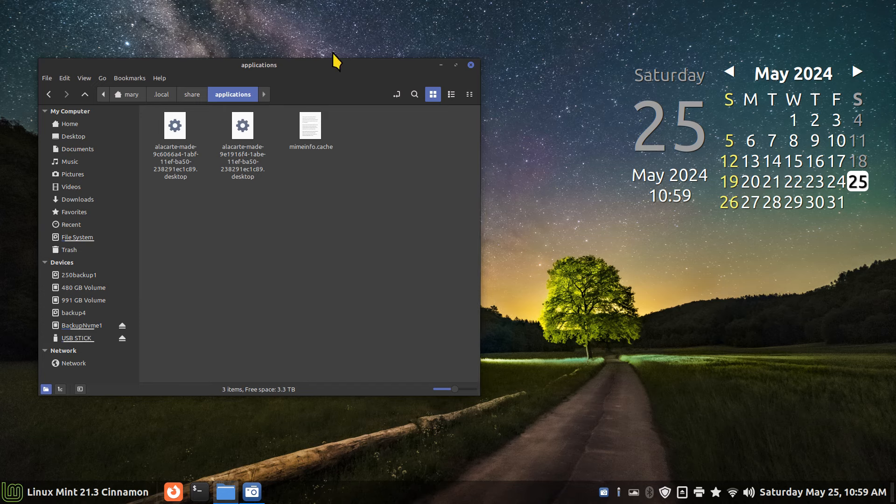
left_click_drag(317, 68, 694, 79)
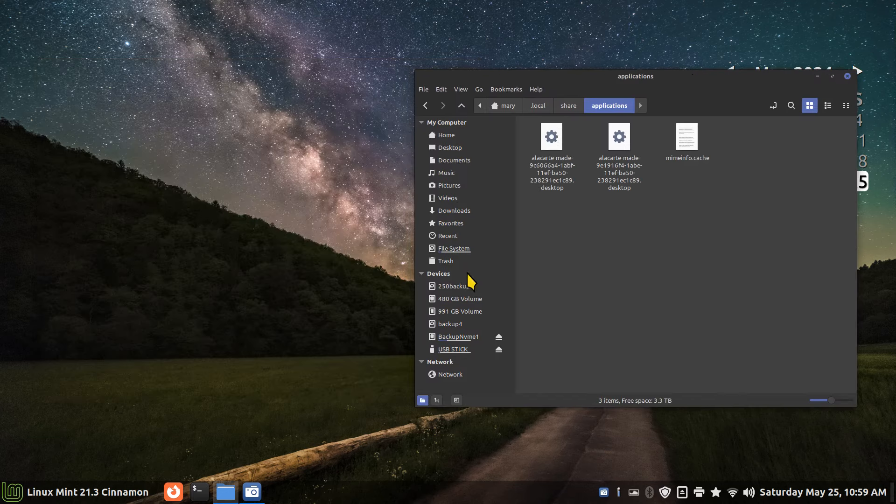
Uninstall the Reboot NOW launcher from the System Tools category of the application menu and confirm its removal.
left_click(13, 492)
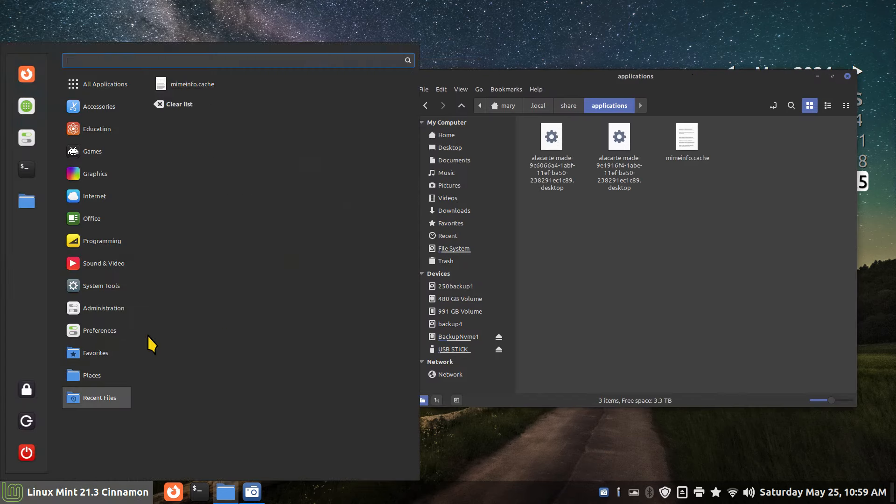
mouse_move(104, 227)
mouse_move(66, 293)
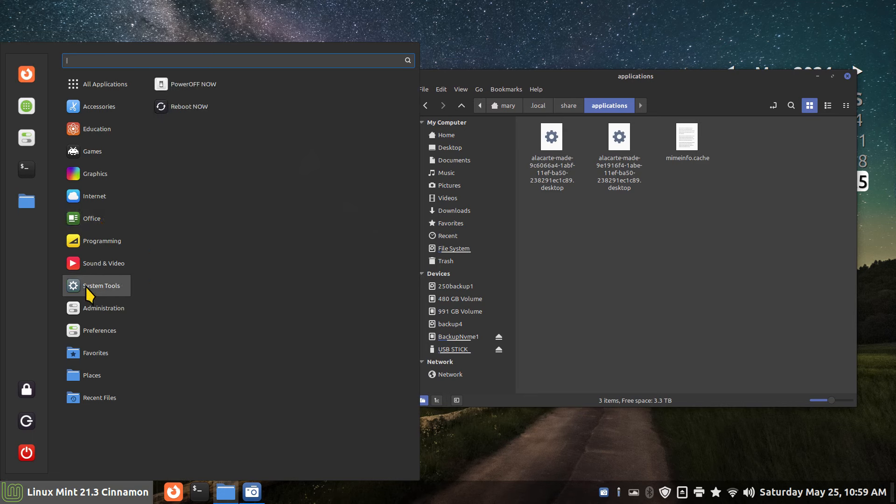
right_click(181, 104)
right_click(198, 107)
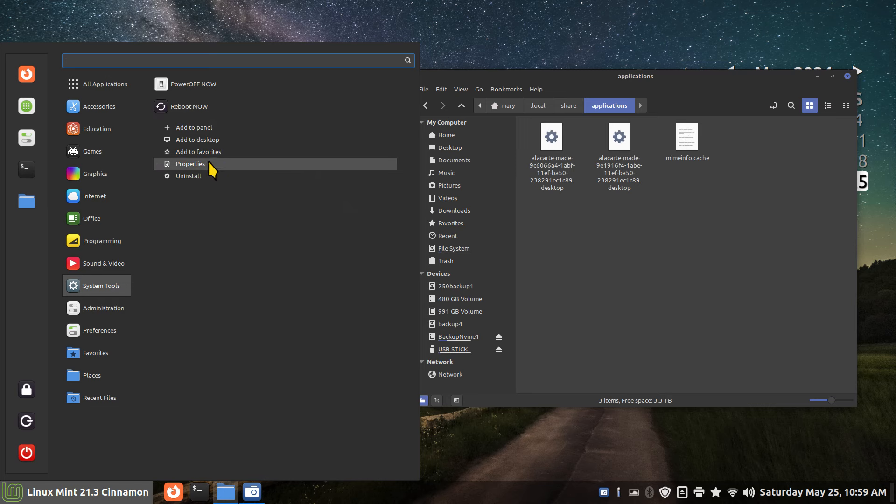
left_click(204, 176)
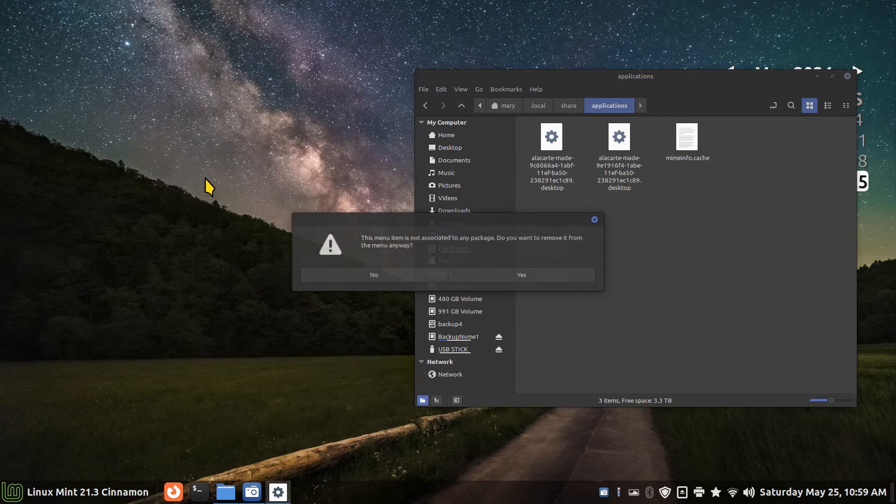
left_click(556, 276)
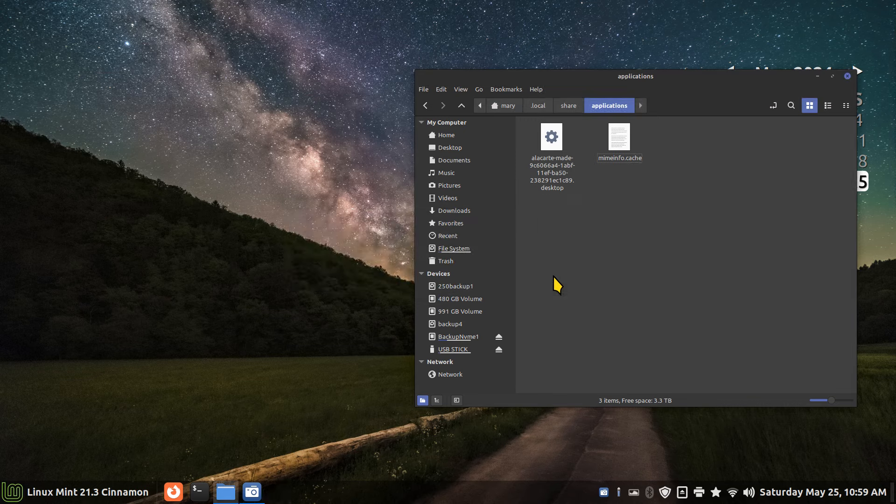
Uninstall the PowerOFF NOW launcher from the System Tools category of the application menu and confirm its removal.
left_click(13, 492)
mouse_move(89, 309)
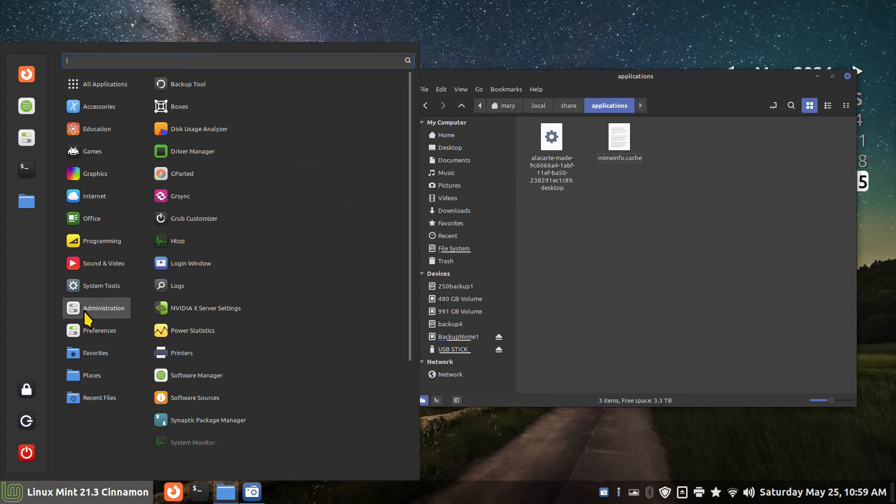
mouse_move(91, 287)
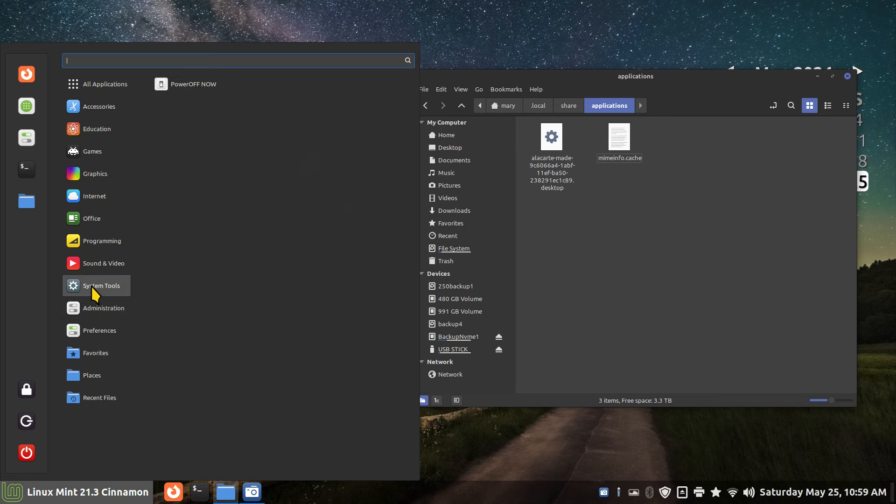
right_click(179, 84)
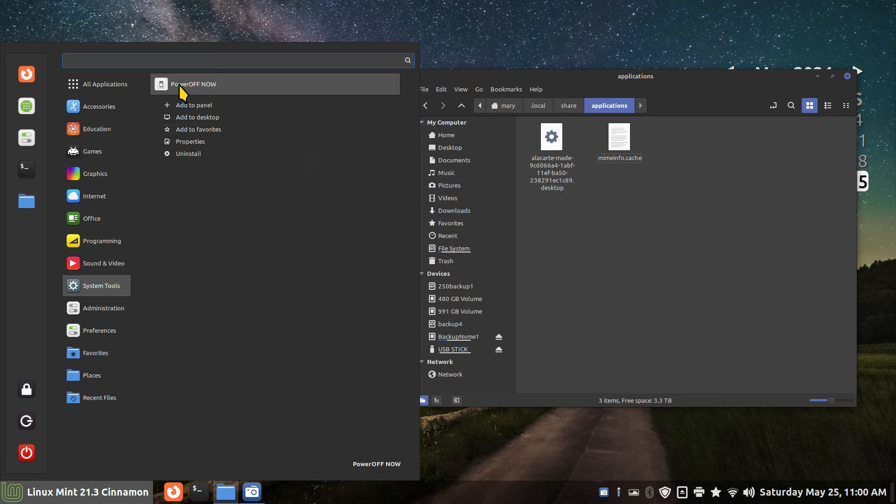
left_click(194, 154)
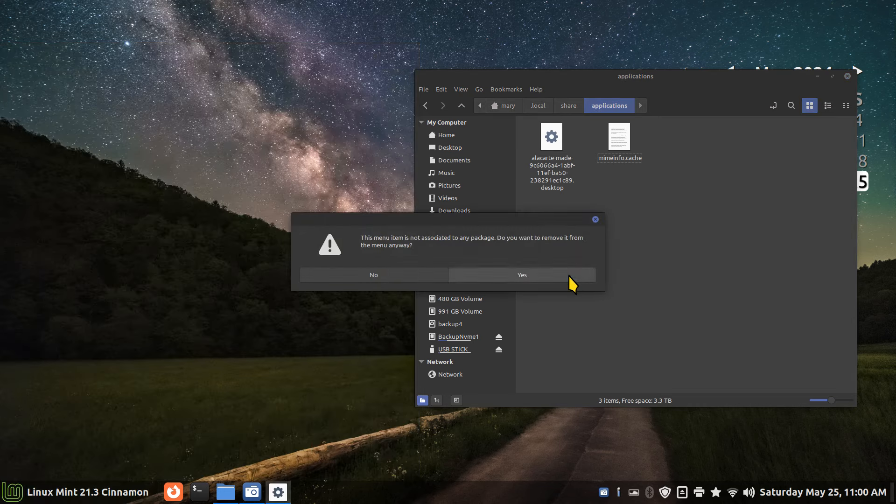
left_click(570, 276)
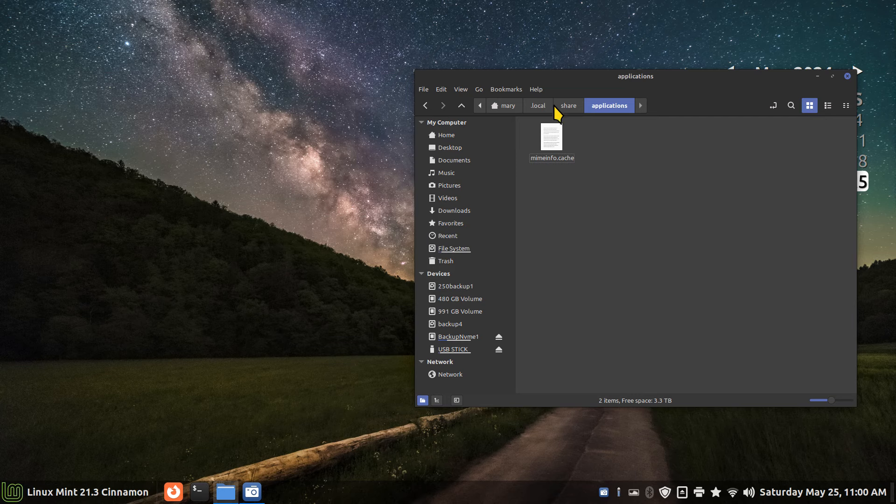
Examine the contents of mimeinfo.cache and check the application menu for the System Tools category.
double_click(546, 136)
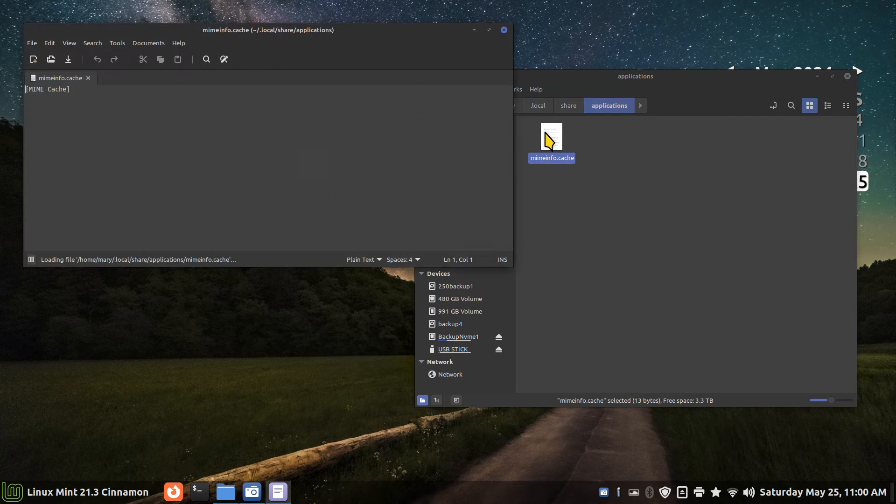
left_click(504, 30)
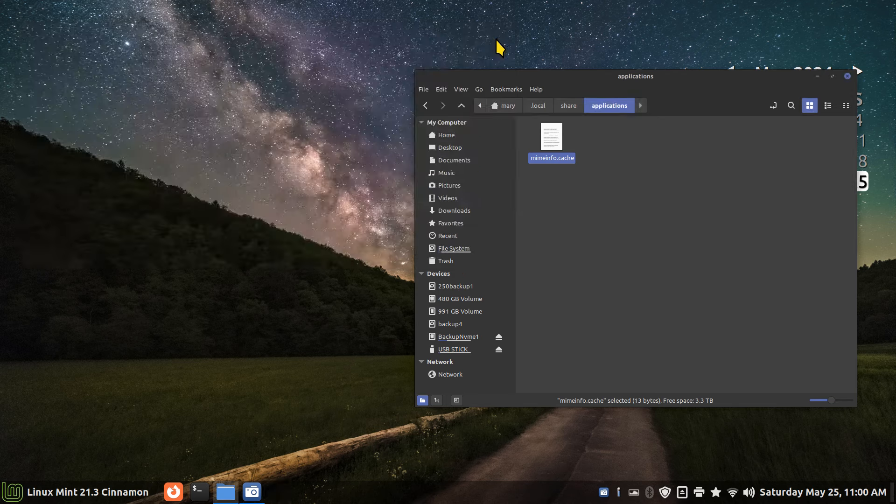
left_click(21, 491)
mouse_move(88, 337)
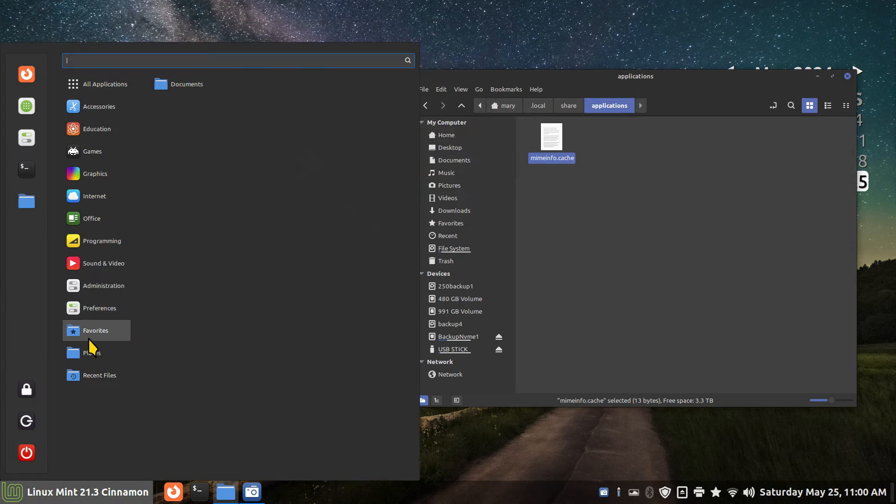
left_click(486, 30)
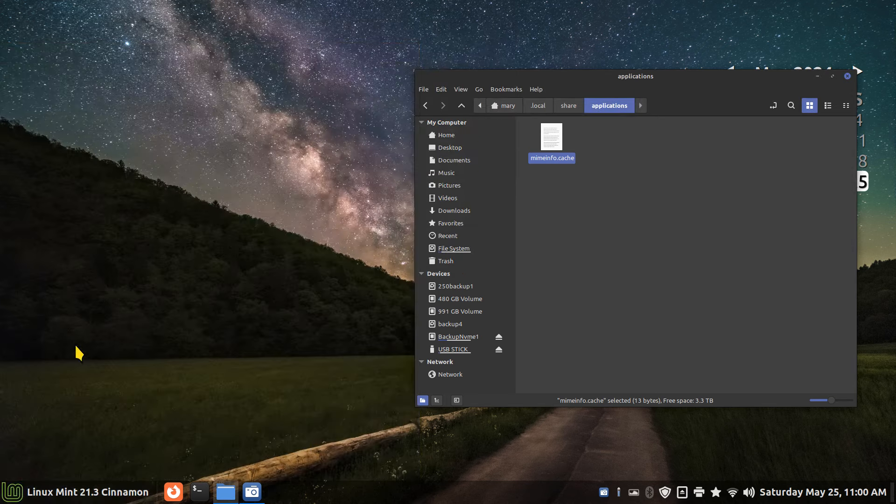
Open the Main Menu editor at the System Tools category and place its window beside the file manager.
right_click(14, 498)
left_click(64, 427)
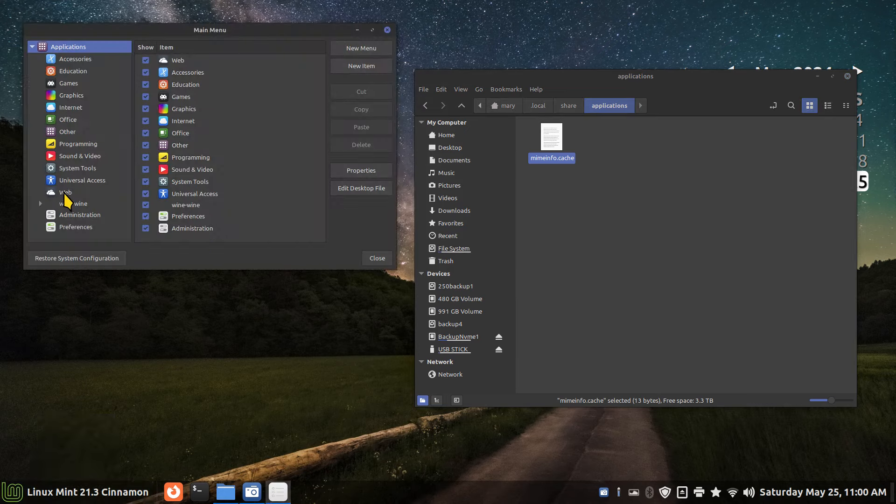
left_click(70, 169)
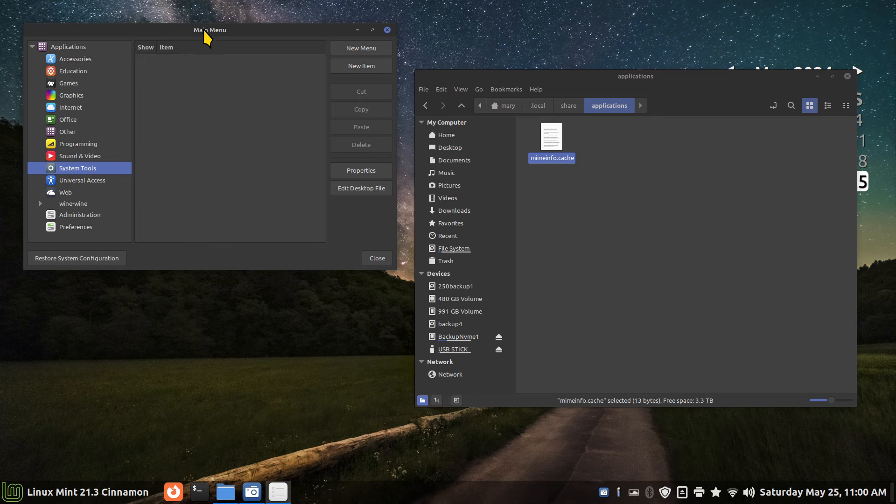
left_click_drag(204, 30, 224, 165)
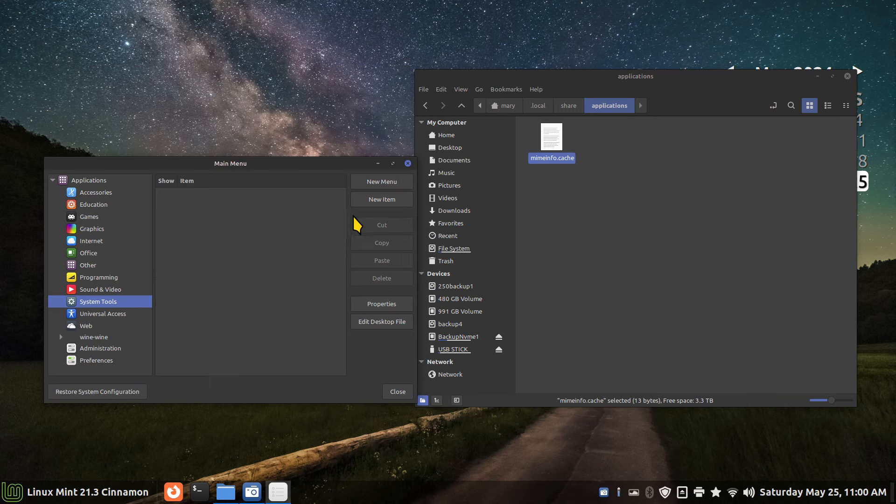
Create a new launcher in System Tools named "Reboot NOW" with the command "reboot".
left_click(376, 204)
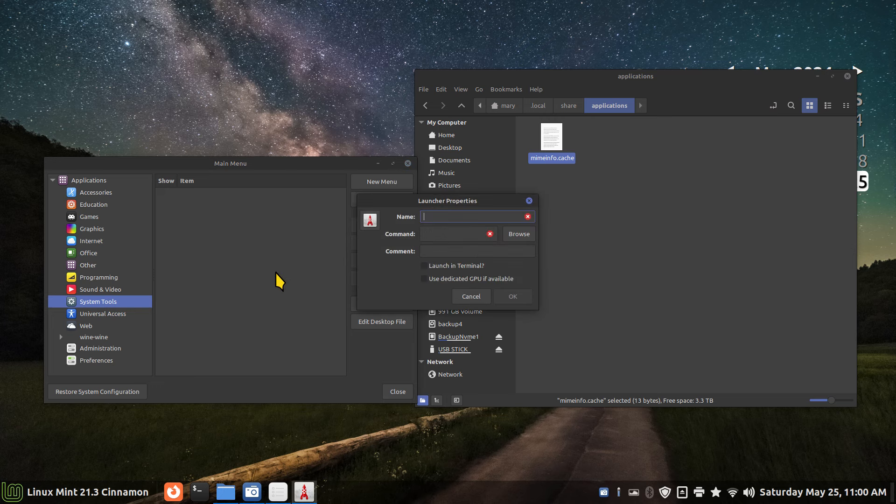
type("Reboot NOW")
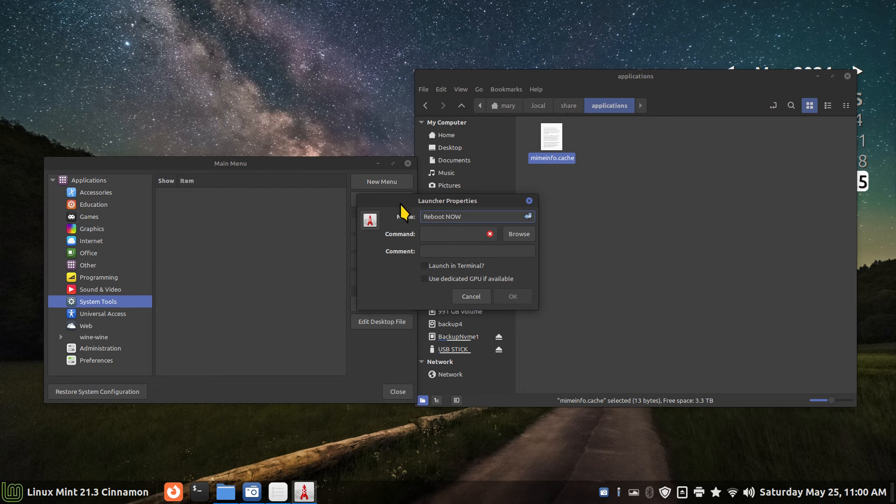
left_click_drag(399, 202, 375, 202)
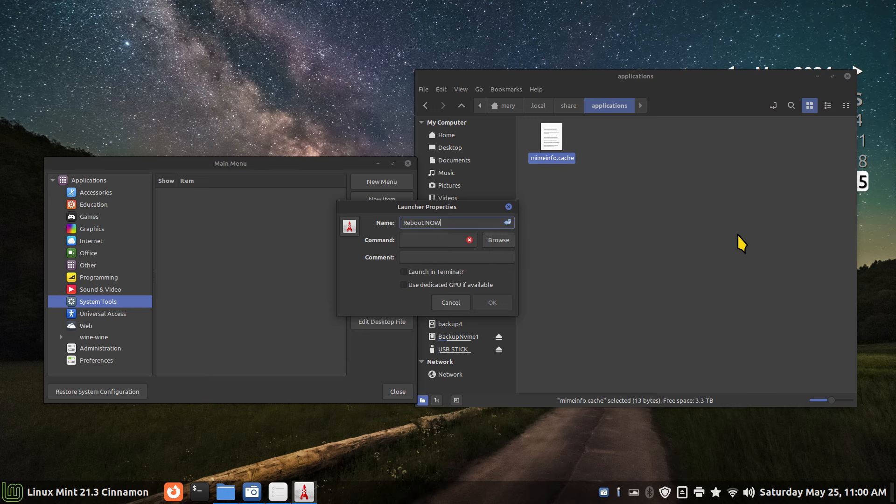
left_click(426, 240)
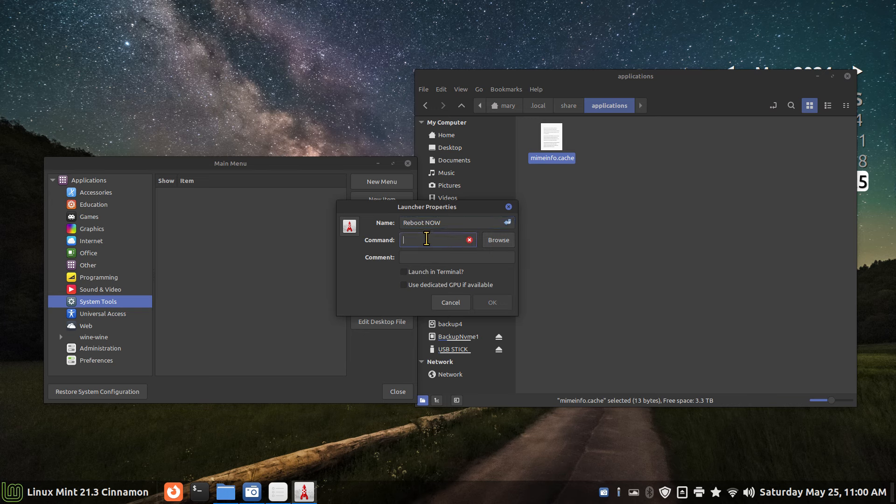
type("reboot")
Assign the system-reboot icon to the Reboot NOW launcher, save it, and close the Main Menu editor and the file manager.
left_click(349, 227)
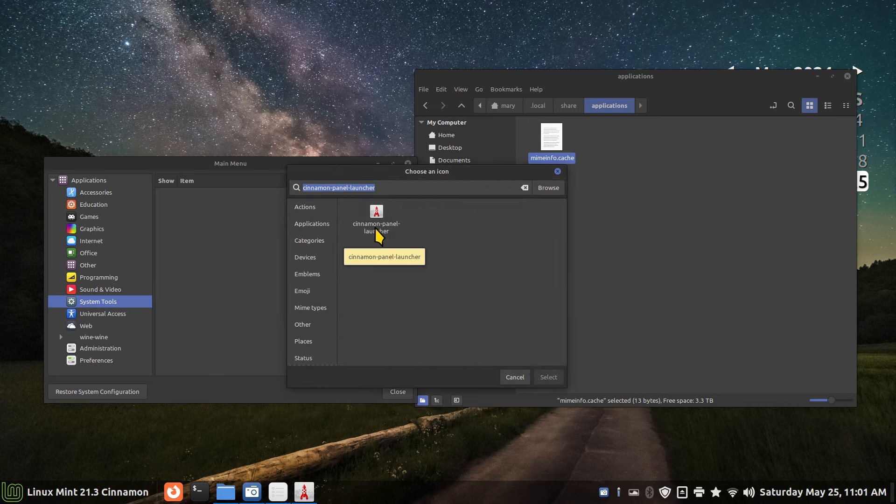
type("reb")
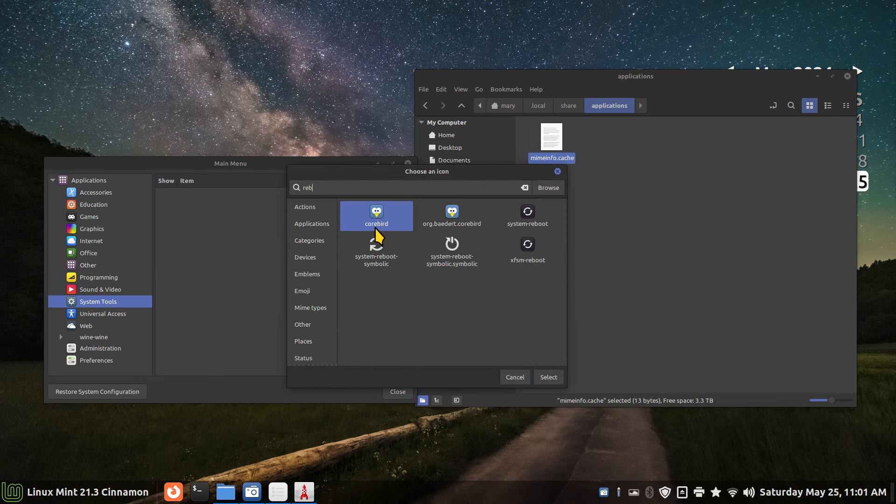
left_click(527, 217)
left_click(548, 378)
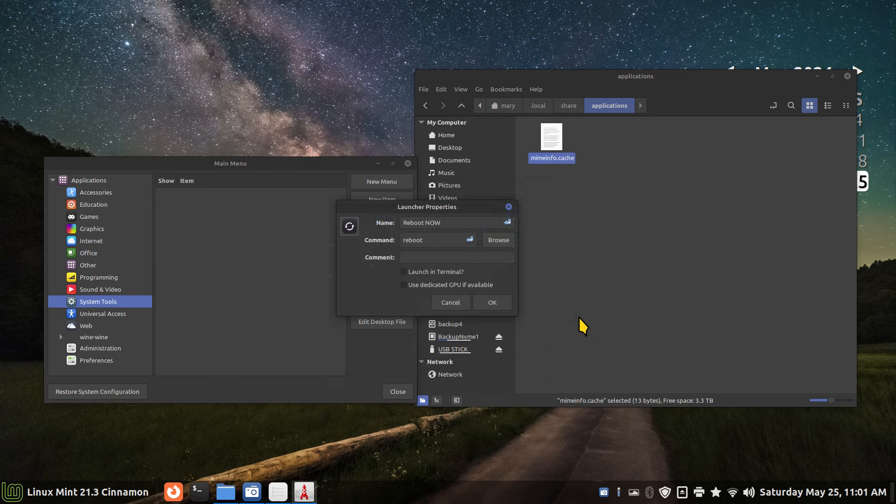
left_click(495, 303)
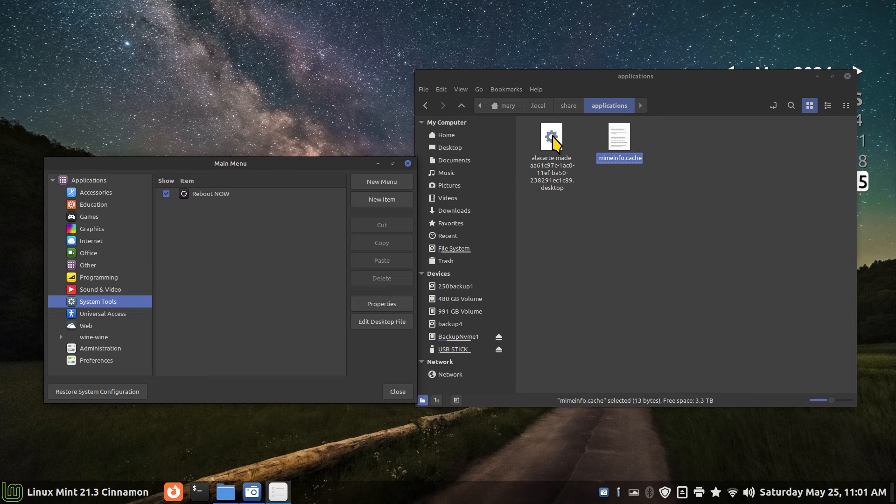
left_click(408, 163)
left_click(848, 76)
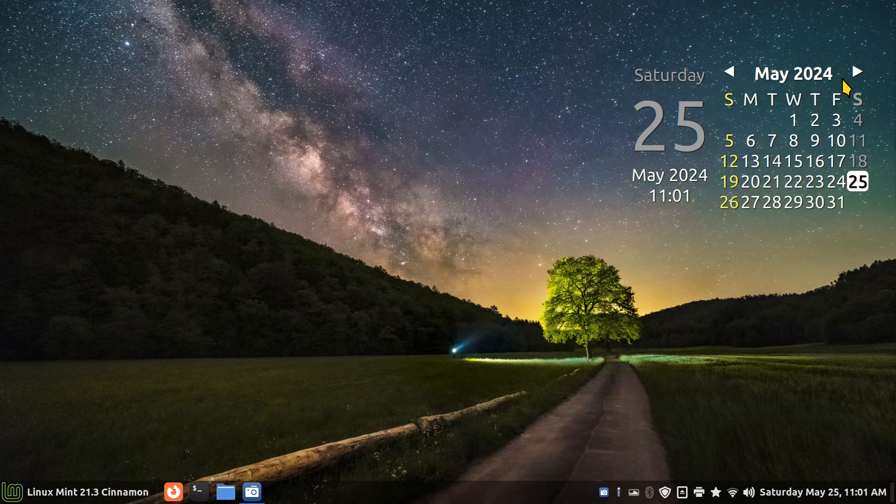
Add Reboot NOW from System Tools to the application menu's favorites bar, directly above the Terminal.
left_click(10, 496)
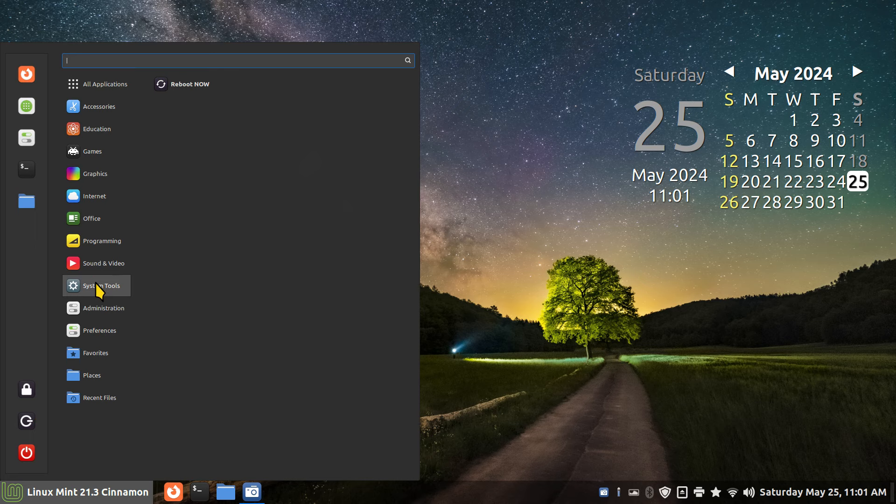
left_click_drag(166, 89, 35, 163)
mouse_move(98, 151)
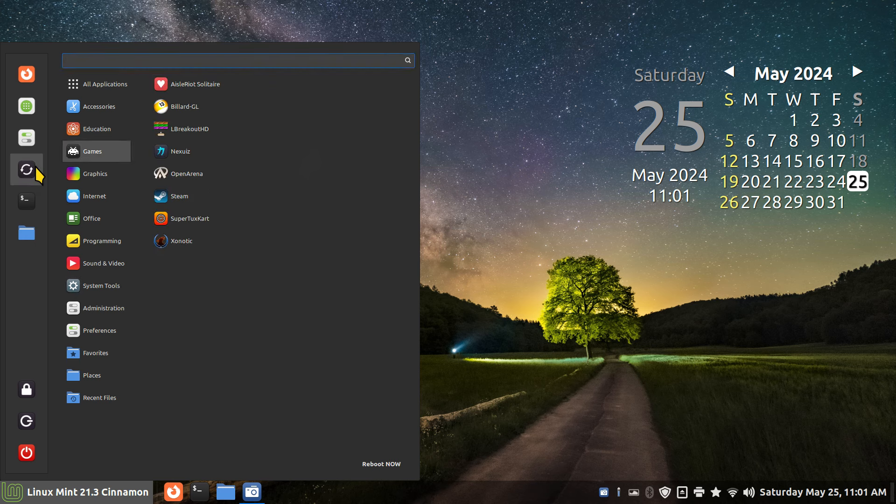
Place the Reboot NOW launcher on the panel between the terminal and the file manager, and remove it from the panel again.
left_click_drag(36, 169, 226, 494)
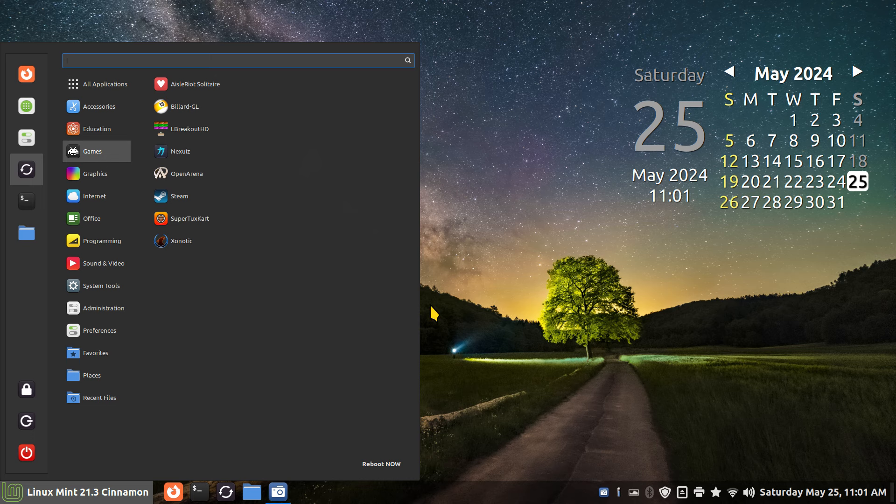
left_click(518, 278)
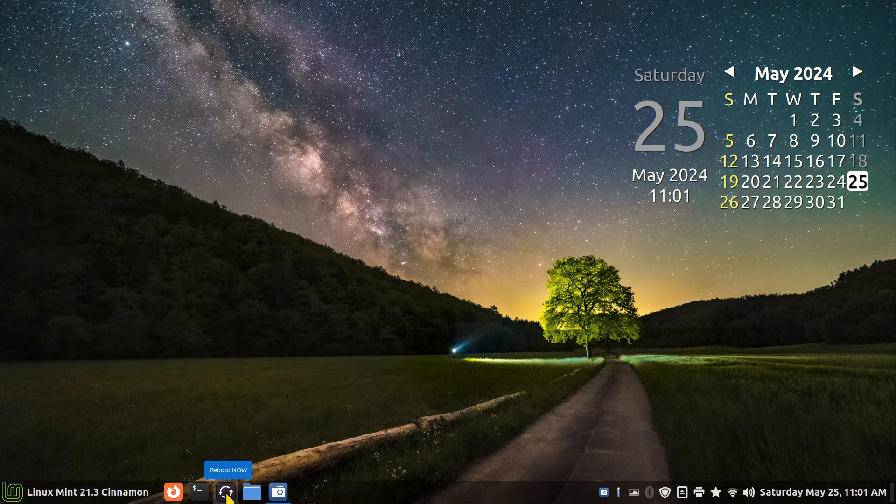
right_click(226, 494)
left_click(236, 467)
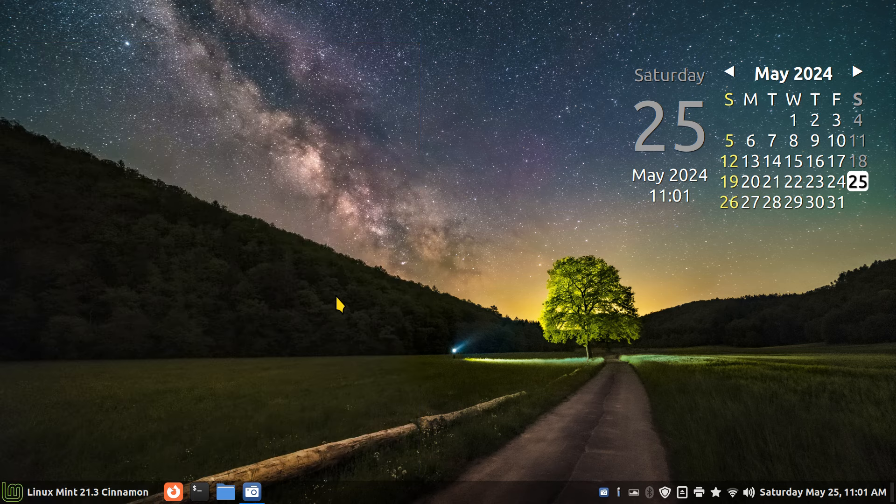